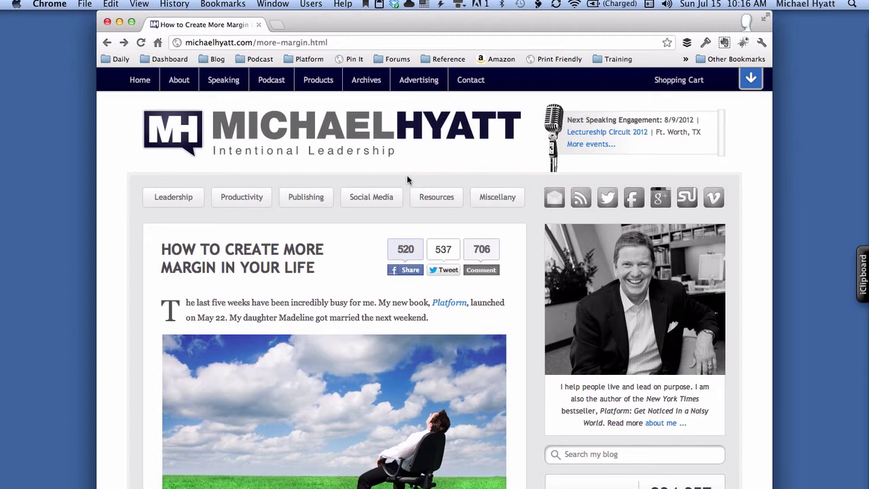
key("super+l")
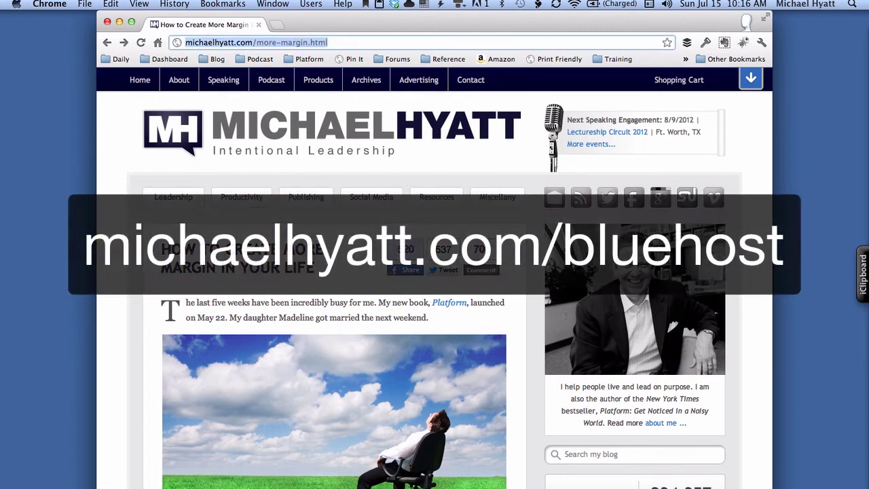
key("Right")
key("shift+Left")
key("shift+Left")
key("shift+Left")
key("shift+Left")
key("shift+Left")
key("shift+Left")
key("shift+Left")
key("shift+Left")
key("shift+Left")
key("shift+Left")
key("shift+Left")
key("shift+Left")
key("shift+Left")
key("shift+Left")
key("shift+Left")
key("shift+Left")
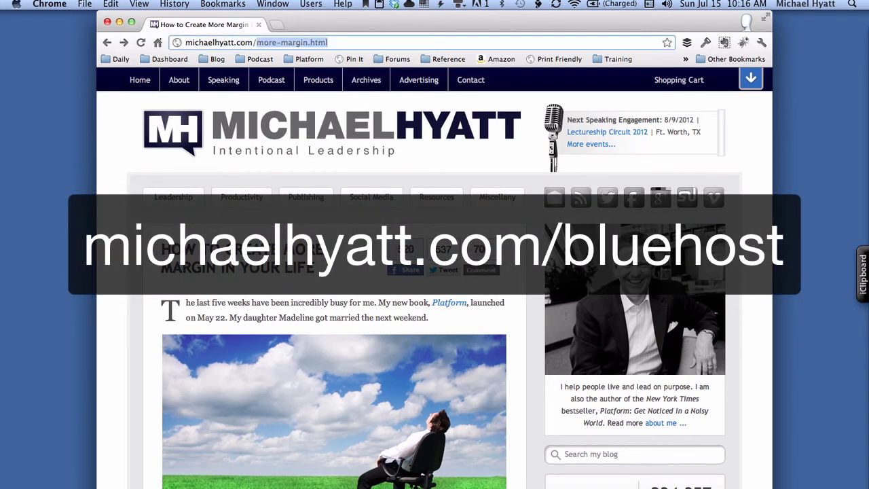
type("bluehost")
key("Return")
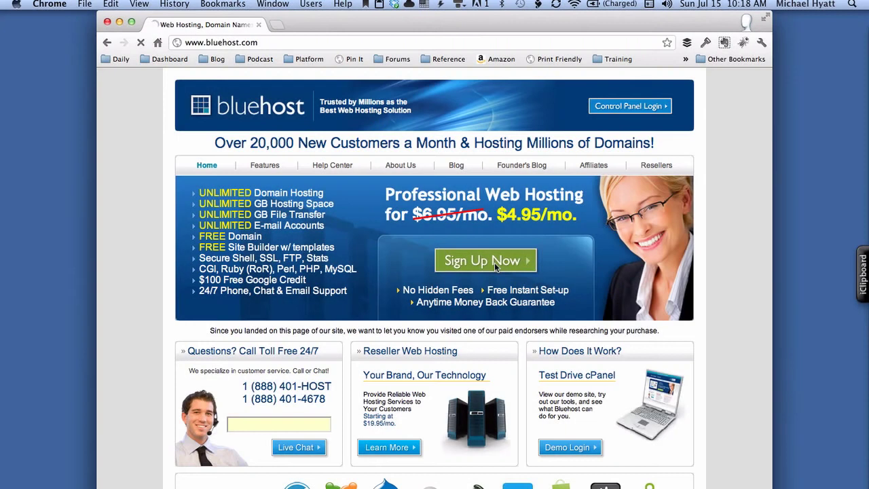
- Start the hosting sign-up and request the free domain ezwordpresssetup.com with the .com extension
left_click(494, 266)
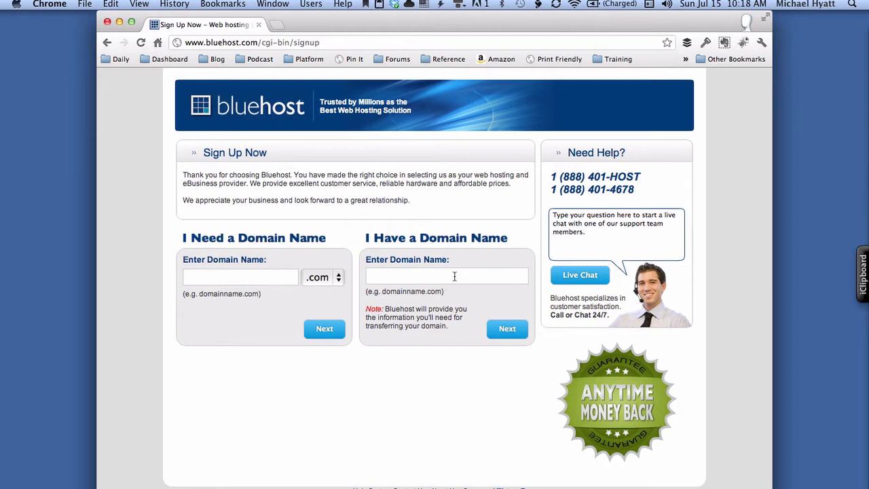
left_click(277, 278)
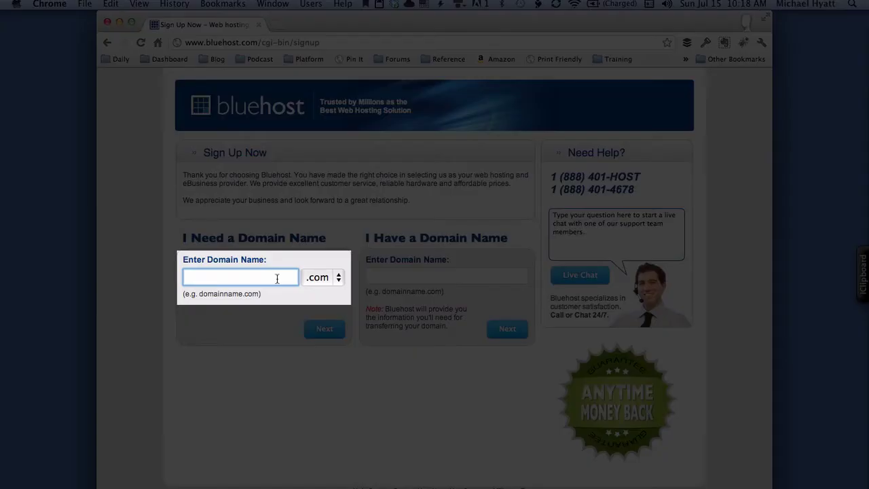
type("ezwordp")
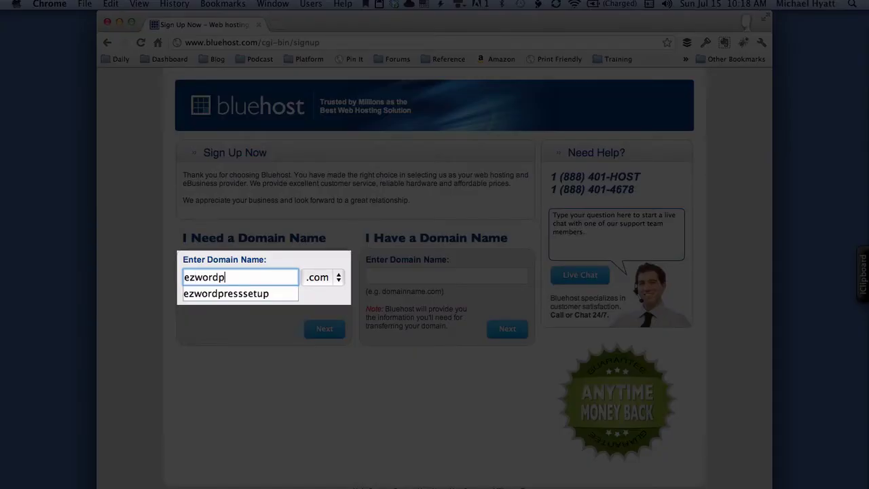
type("resssetup")
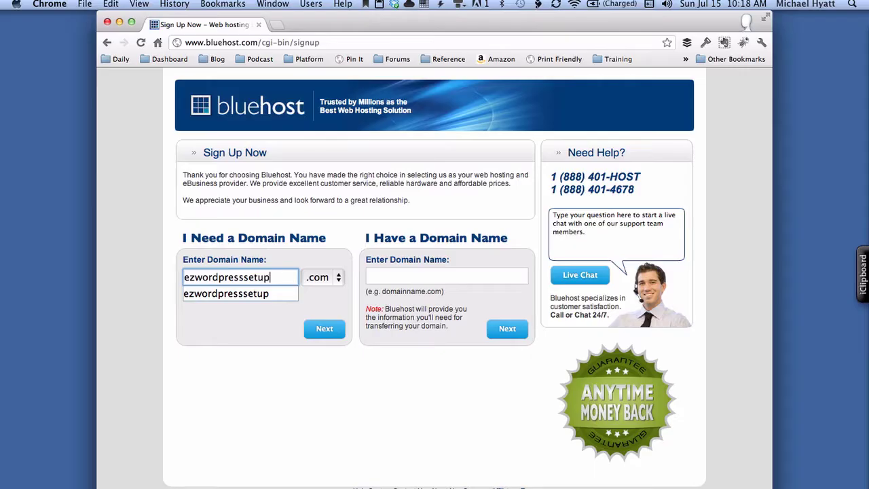
key("Escape")
key("Tab")
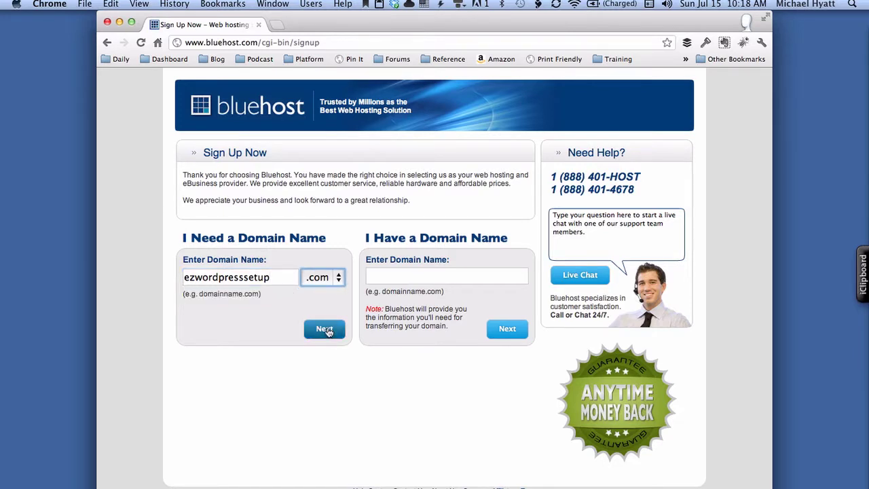
left_click(324, 330)
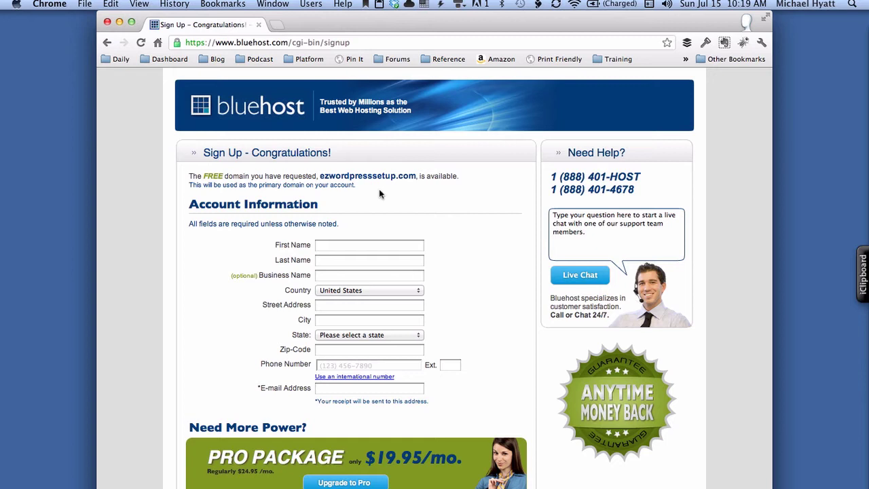
- Unlock 1Password with the master password and autofill the name and address from a saved identity
left_click(706, 44)
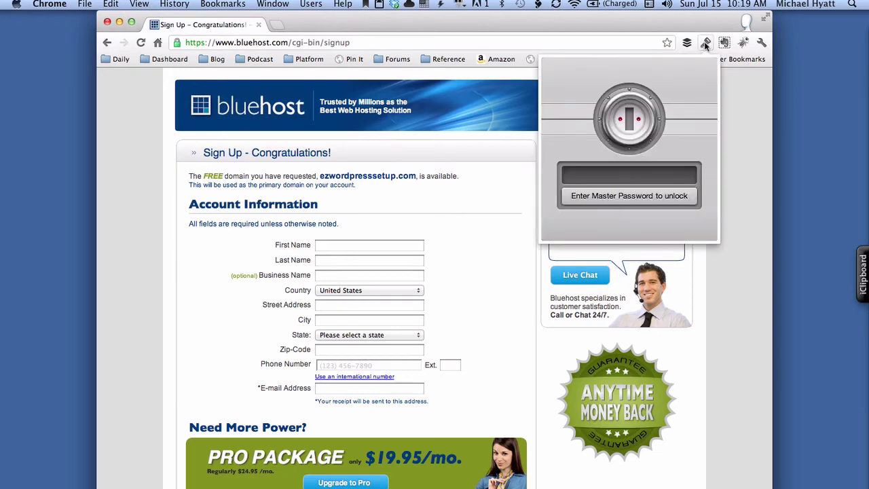
type("•••••••")
key("Return")
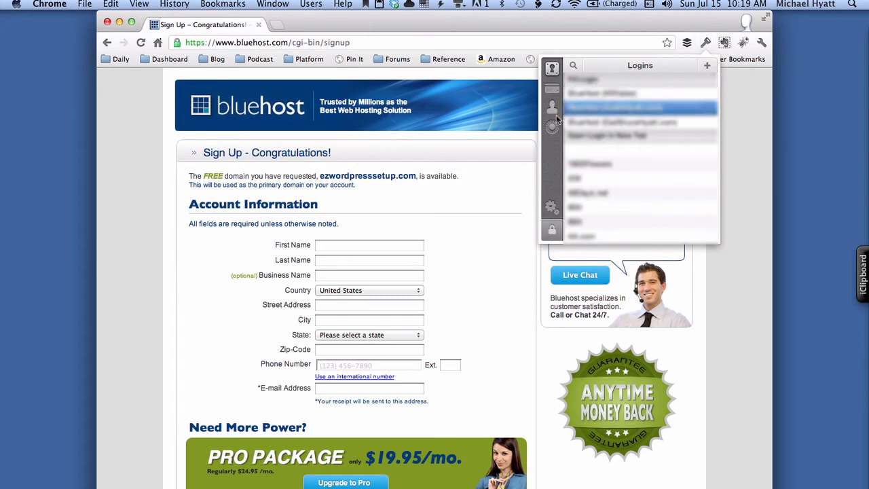
left_click(553, 110)
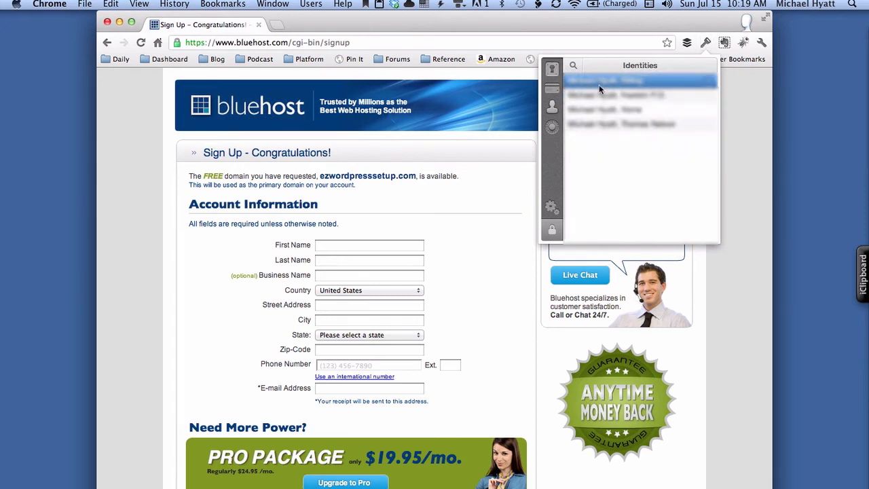
left_click(598, 84)
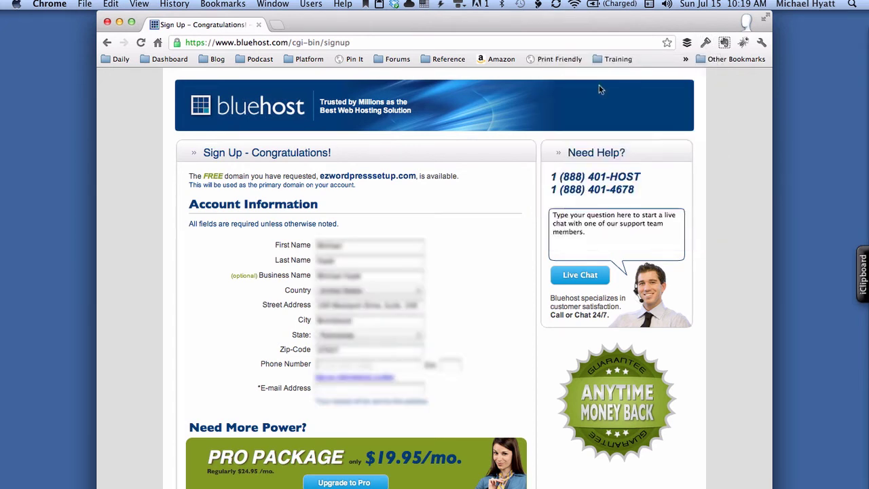
- Fill in the saved phone number and e-mail address, then scroll down to the billing section
left_click(359, 363)
type("615")
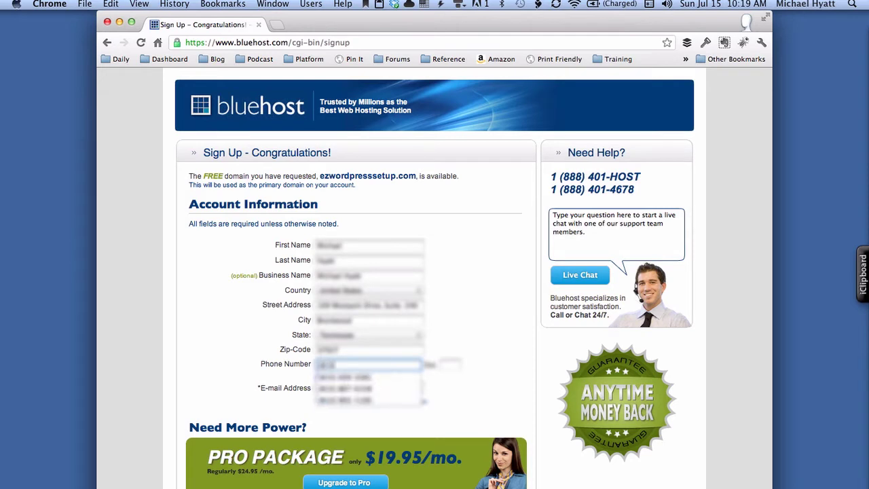
key("Down")
key("Down")
key("Return")
key("Tab")
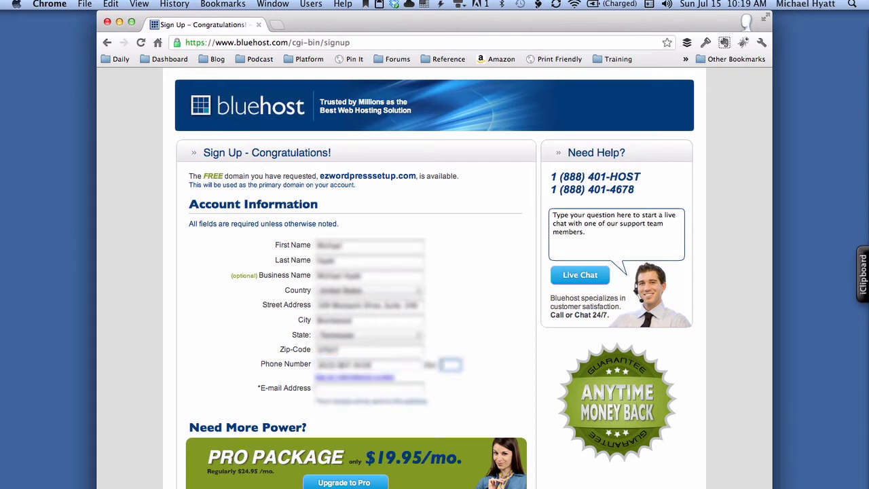
key("Tab")
key("Tab")
type("mich")
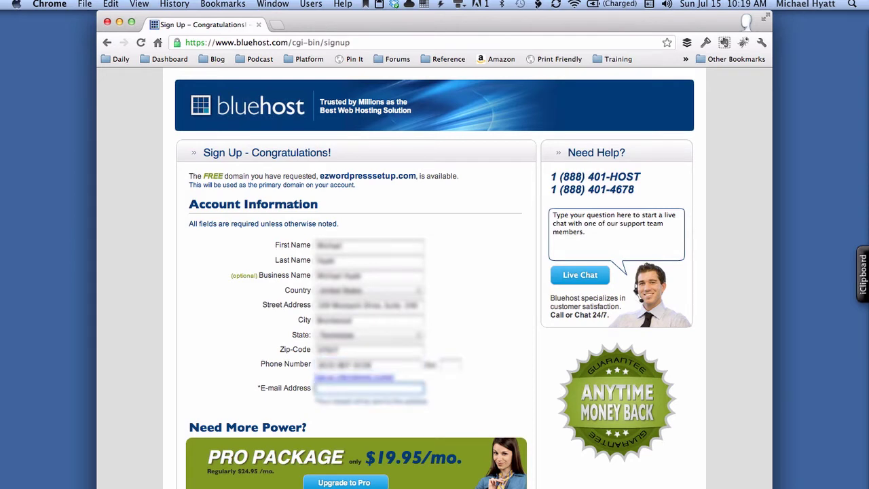
key("Down")
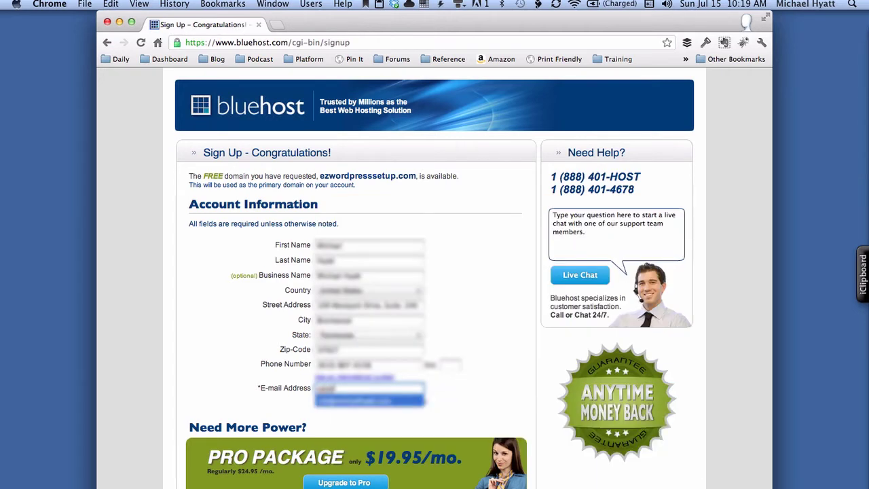
key("Return")
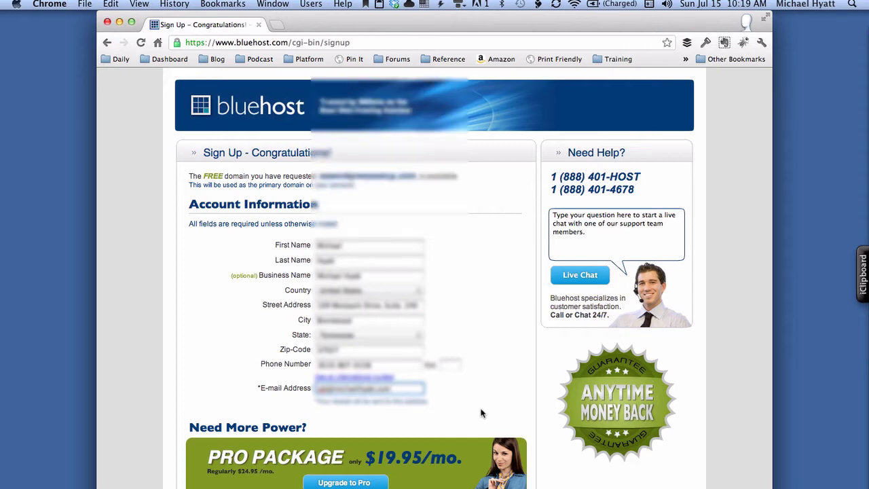
key("Page_Down")
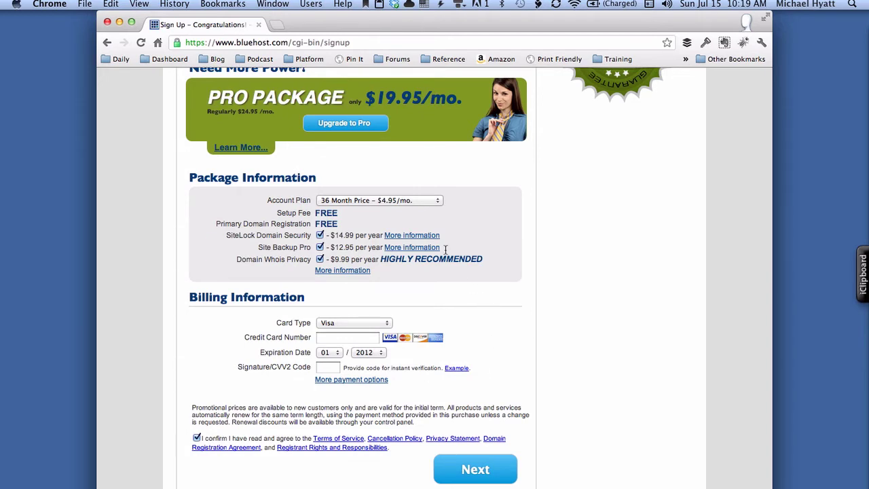
- Choose the 12 Month Price – $6.95/mo. plan and uncheck SiteLock, Site Backup Pro and Whois Privacy
left_click(420, 201)
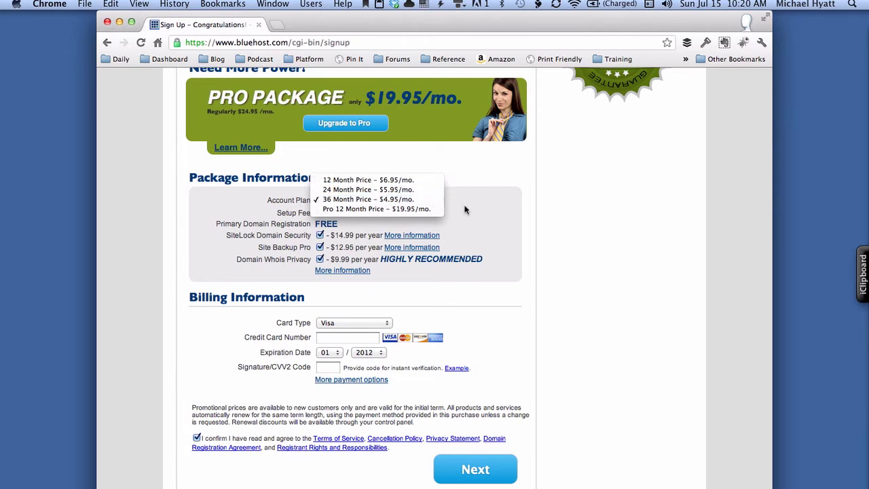
left_click(414, 180)
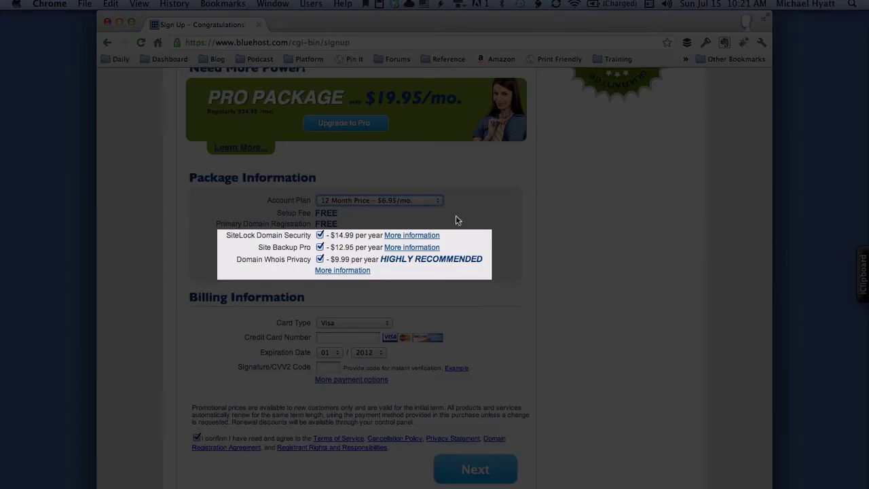
left_click(320, 235)
left_click(320, 247)
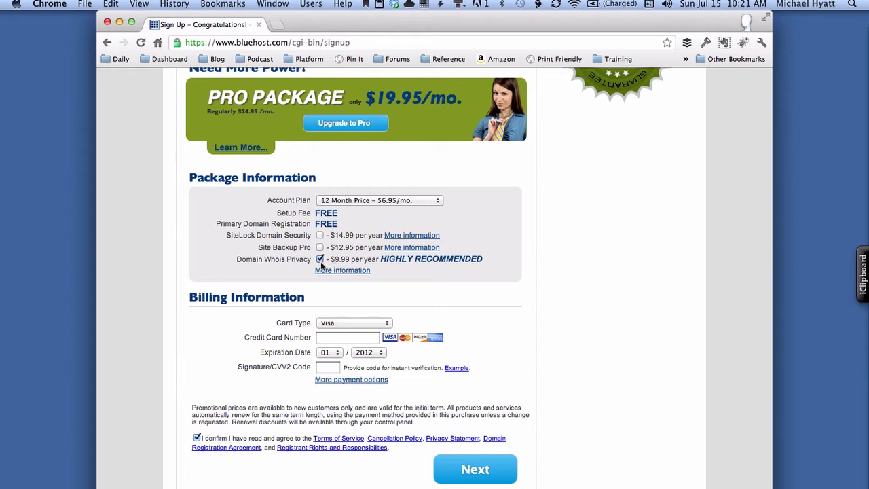
left_click(321, 262)
left_click(707, 42)
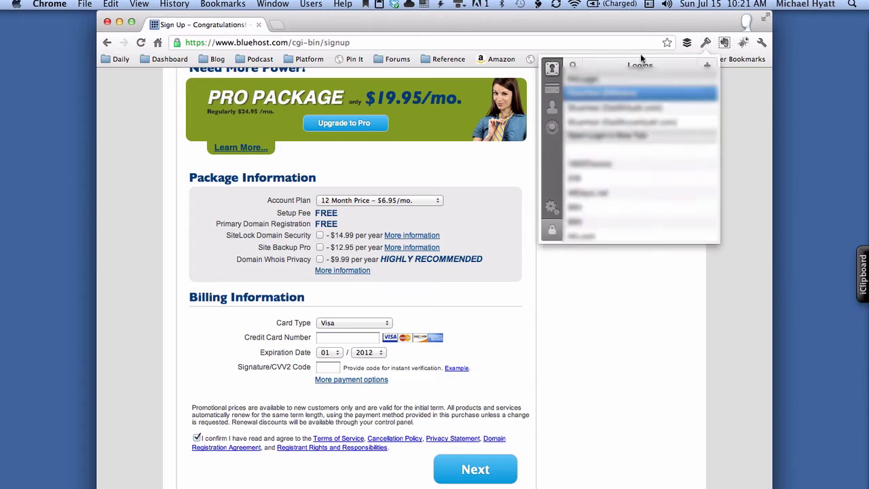
- Autofill the billing fields from a saved credit card, pick the matching card type, and submit
left_click(554, 87)
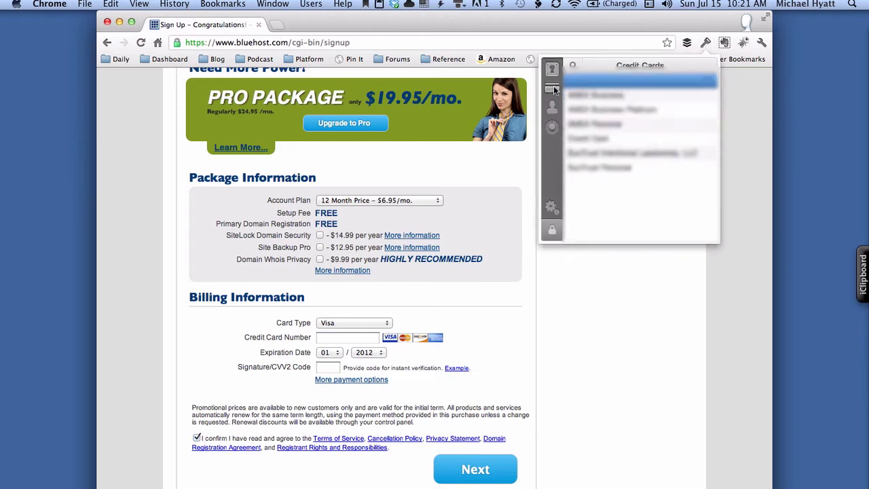
left_click(600, 112)
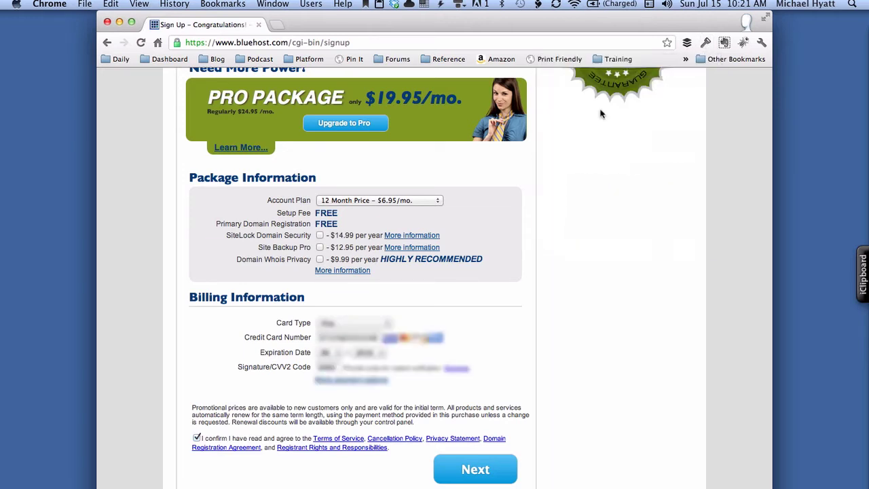
left_click(352, 324)
left_click(353, 340)
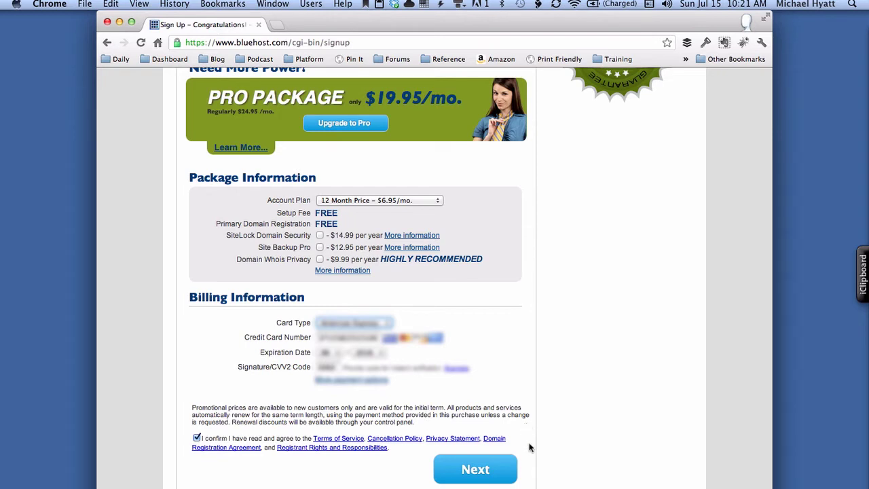
left_click(488, 471)
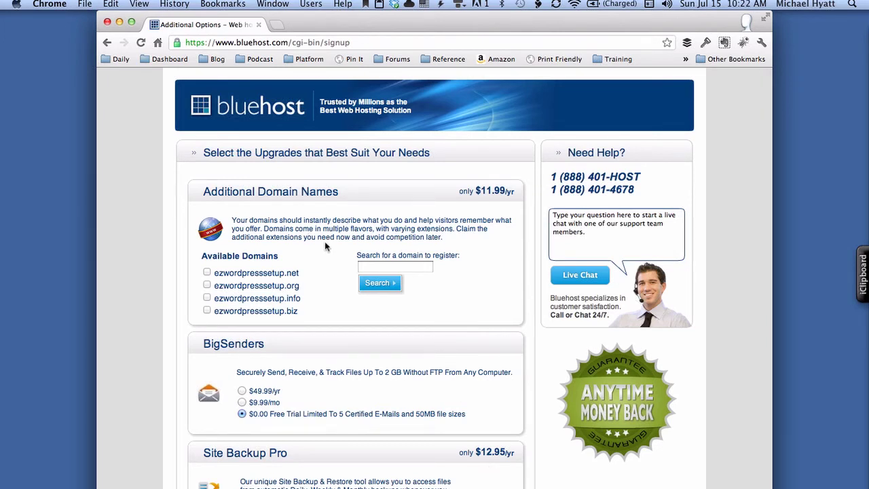
- Skip all optional upgrades, leaving a $0.00 upgrade total, and complete the sign-up
scroll(325, 360, "down", 1)
scroll(325, 363, "down", 5)
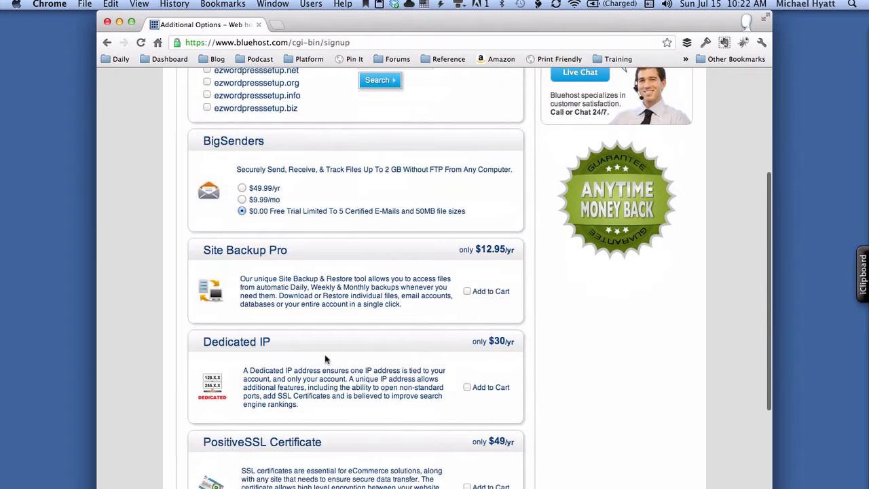
scroll(326, 357, "down", 3)
scroll(325, 352, "down", 5)
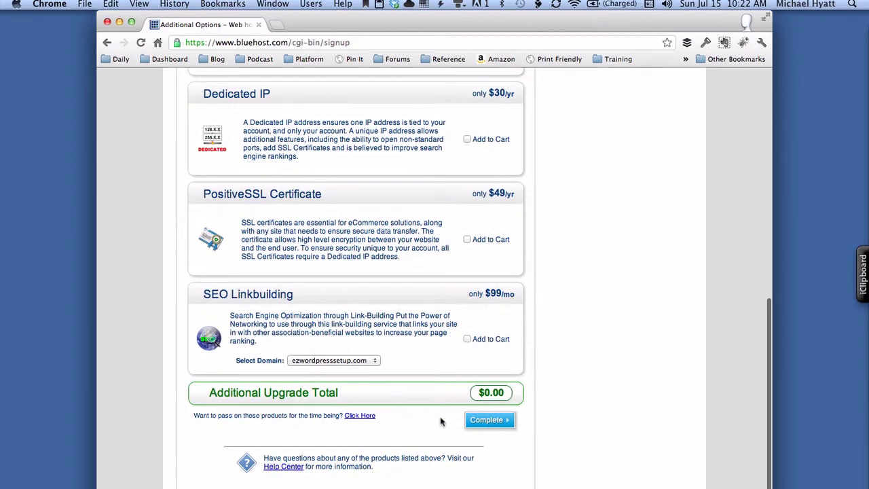
left_click(483, 422)
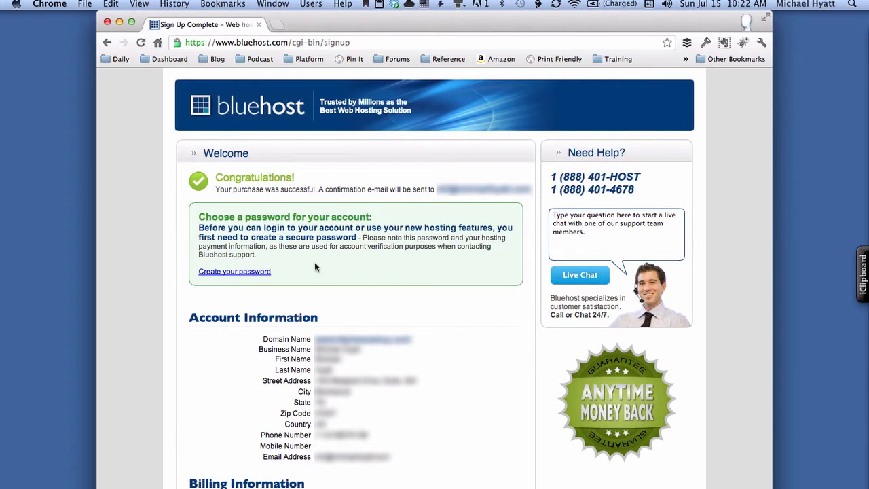
- Open the password setup page and fill both password fields with a 1Password-generated password
left_click(266, 272)
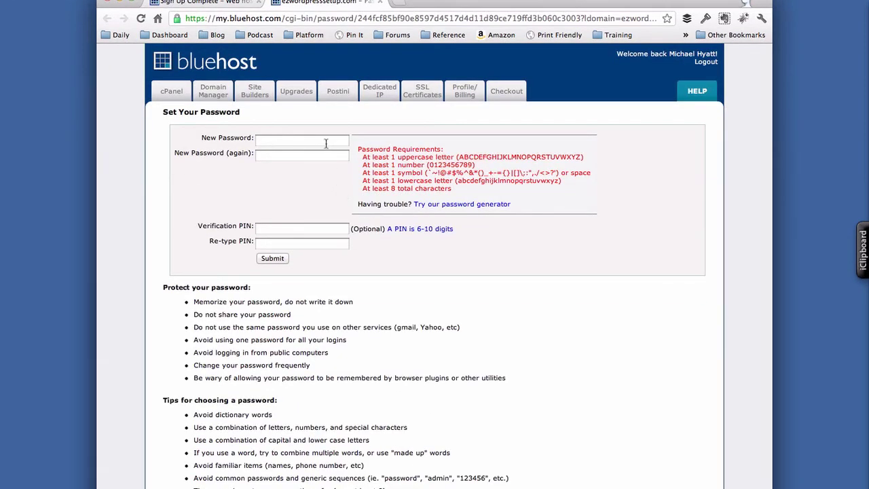
left_click(705, 20)
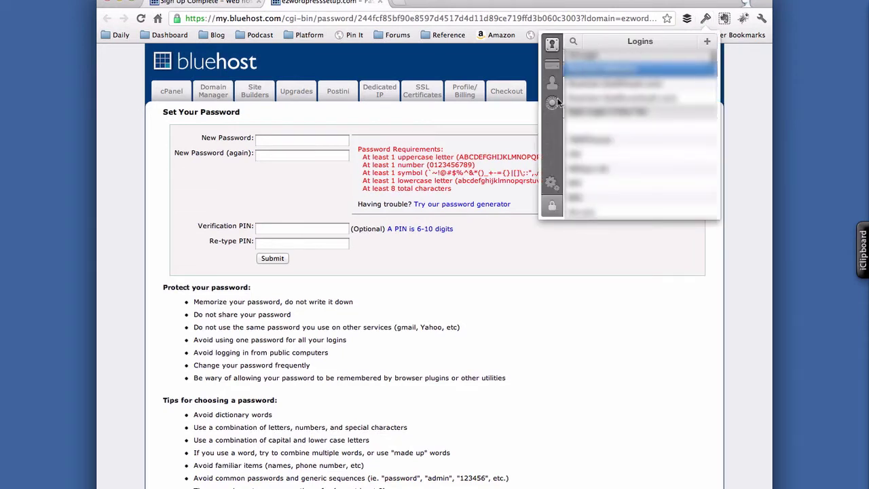
left_click(553, 103)
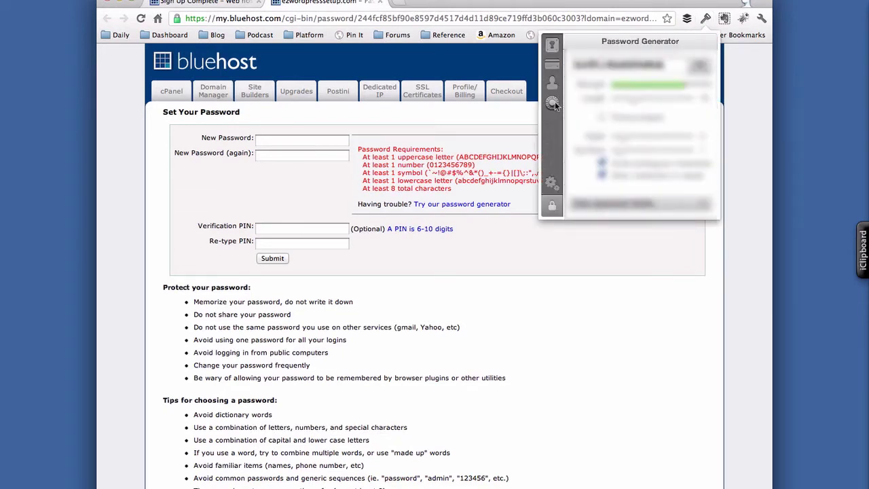
left_click(618, 66)
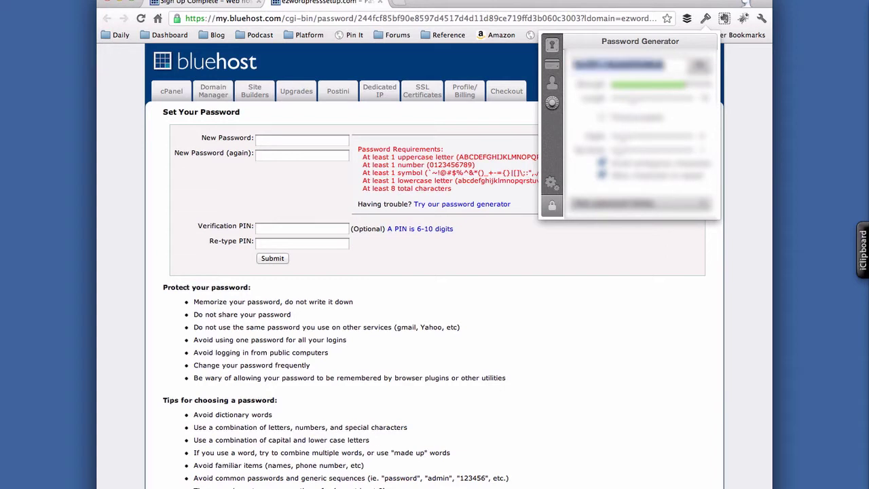
left_click(698, 67)
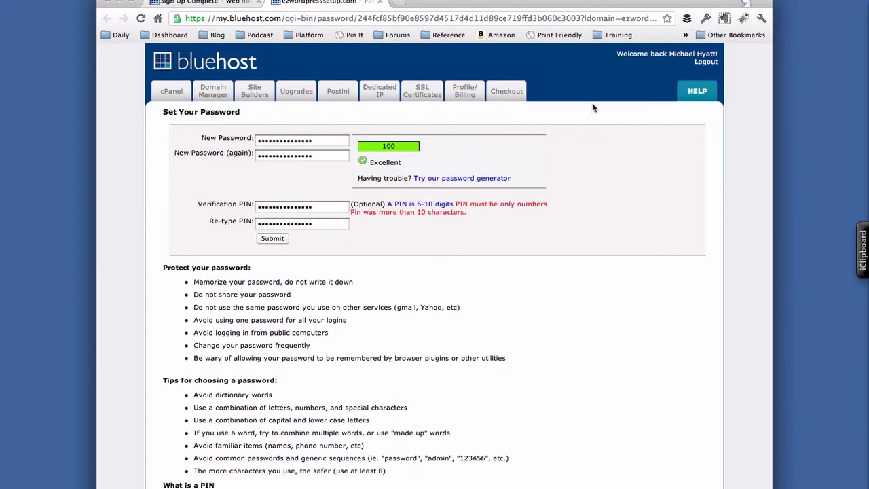
- Enter a matching six-digit verification PIN in both PIN fields and submit the form
left_click(322, 204)
key("super+a")
key("BackSpace")
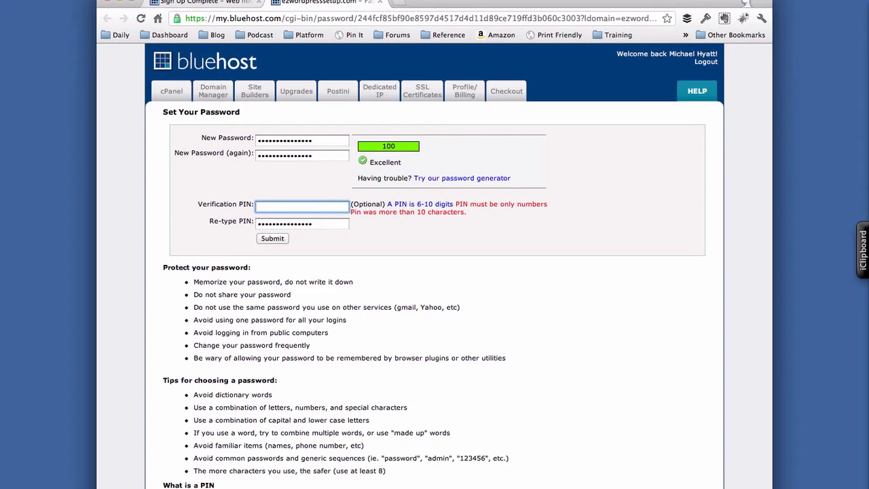
key("Tab")
key("BackSpace")
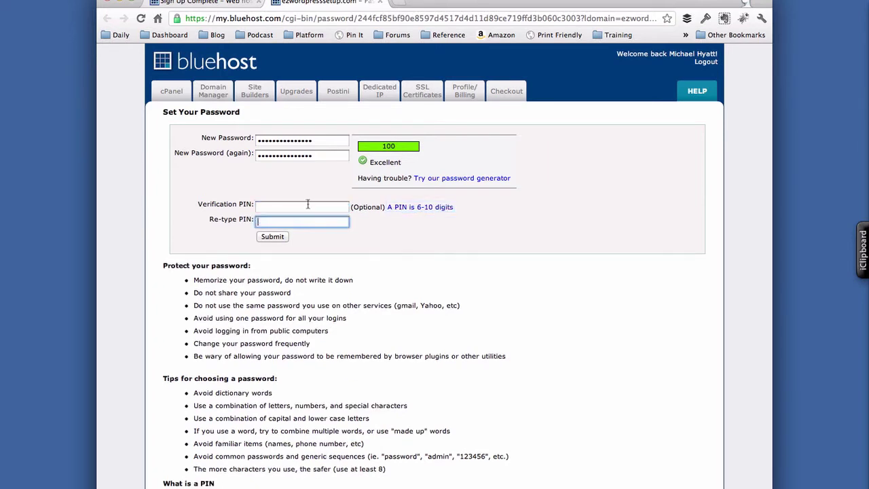
left_click(283, 207)
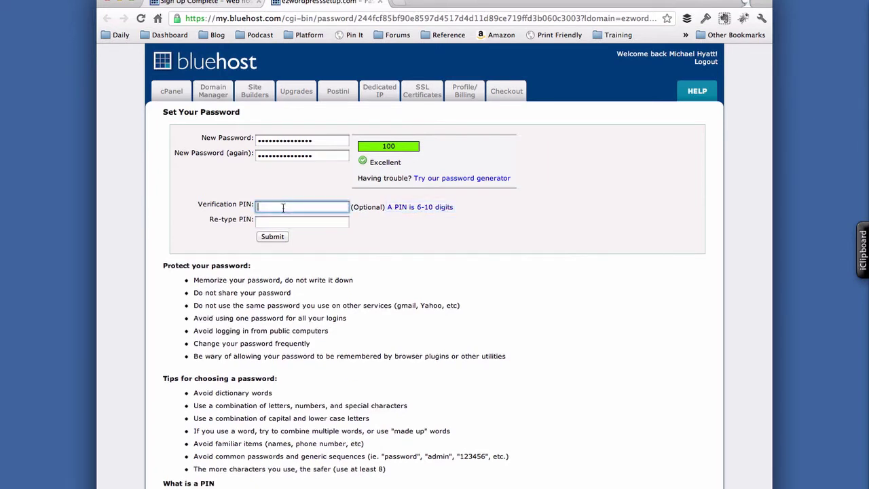
key("Tab")
key("Tab")
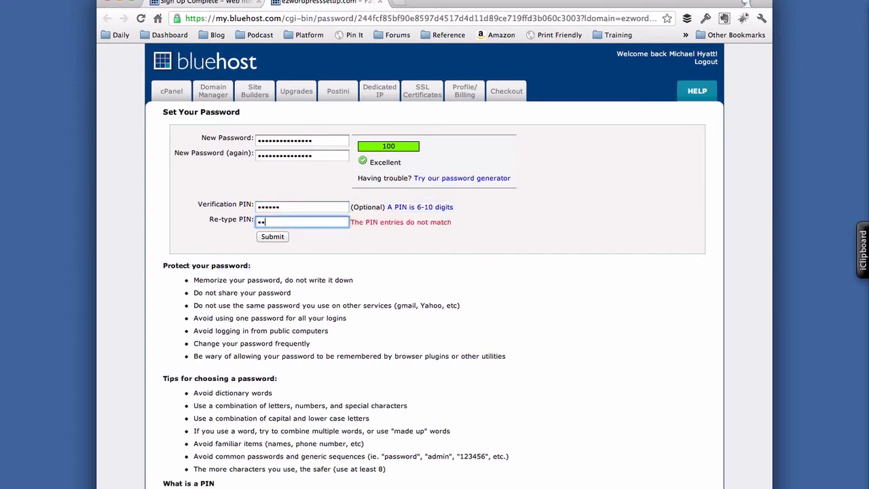
key("Tab")
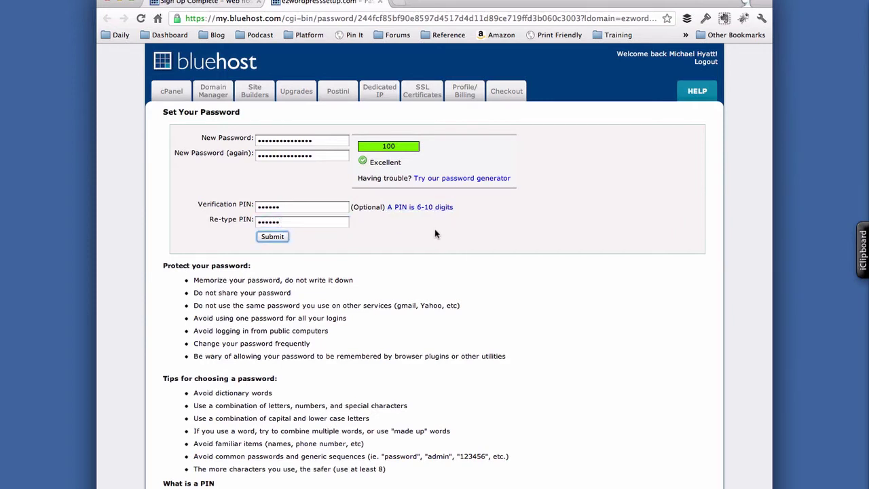
scroll(313, 337, "down", 1)
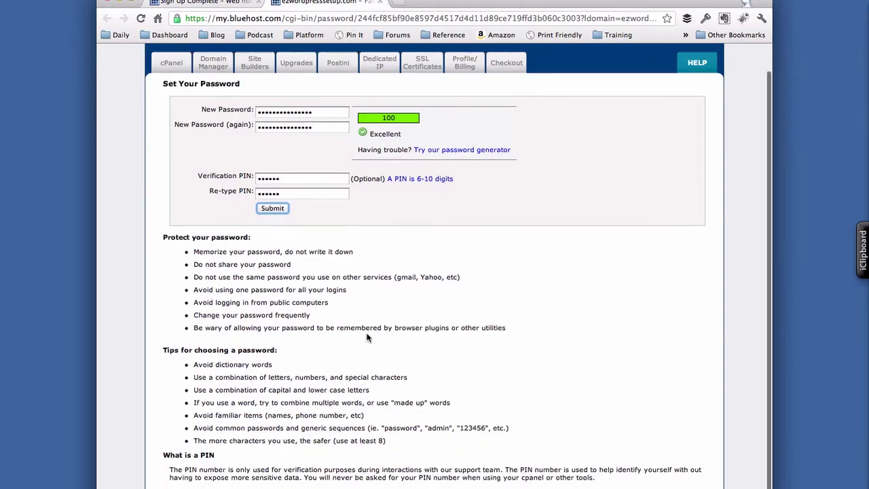
scroll(366, 337, "up", 1)
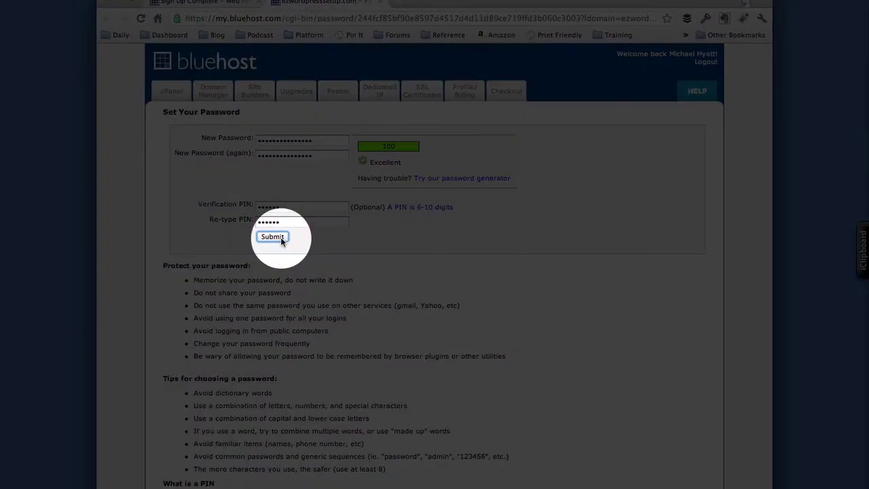
left_click(280, 237)
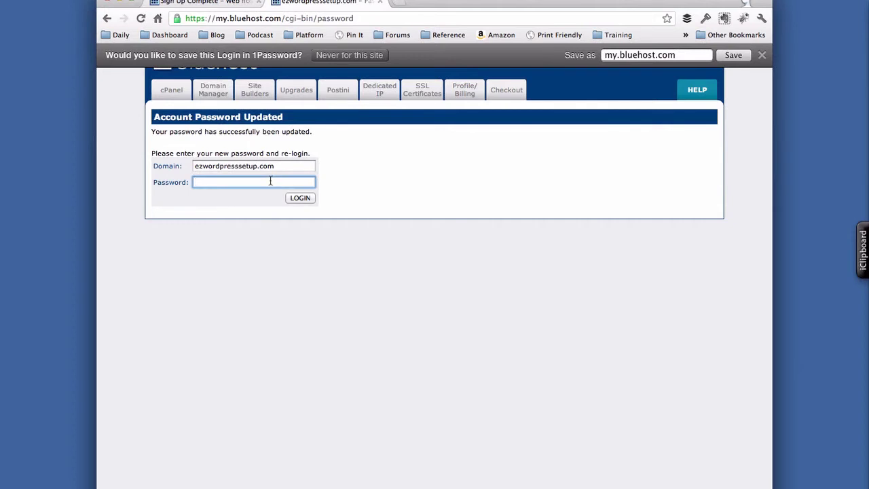
- Log in with the new password and save the login in 1Password as 'BlueHost (EZWordPressSetup)'
key("super+v")
left_click(306, 198)
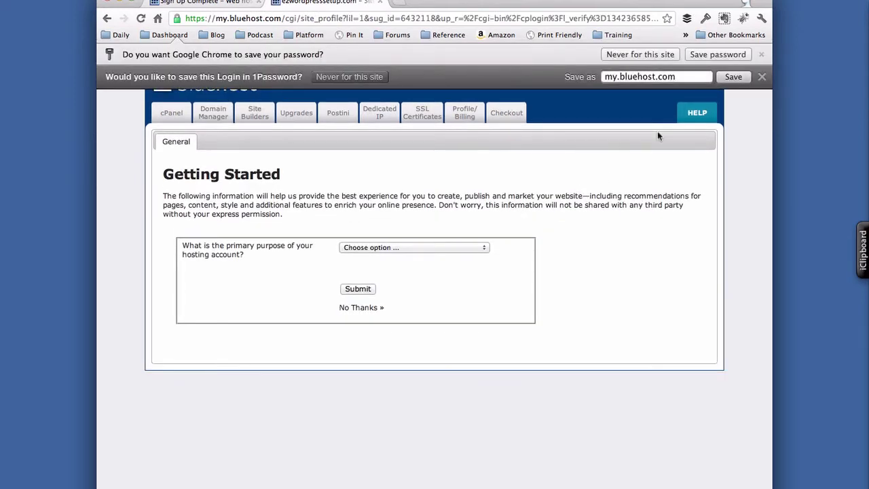
triple_click(689, 77)
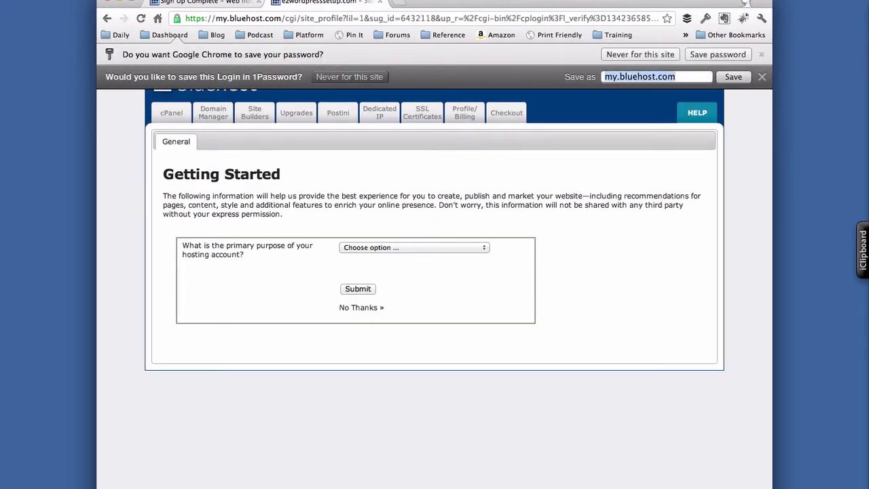
type("BlueHost")
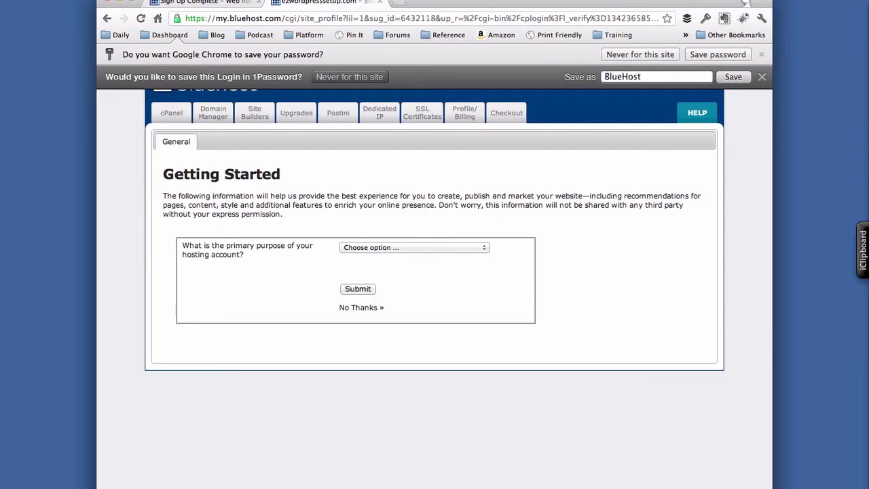
type(" (EZWordPressSetu")
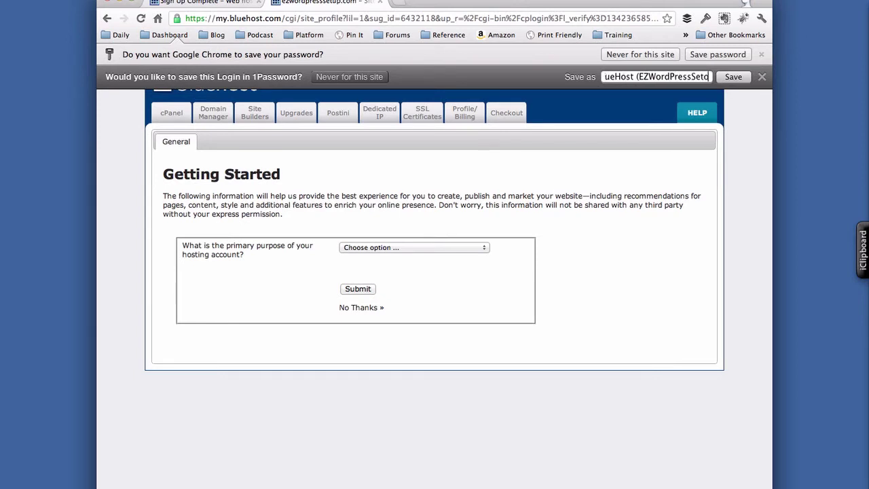
key("BackSpace")
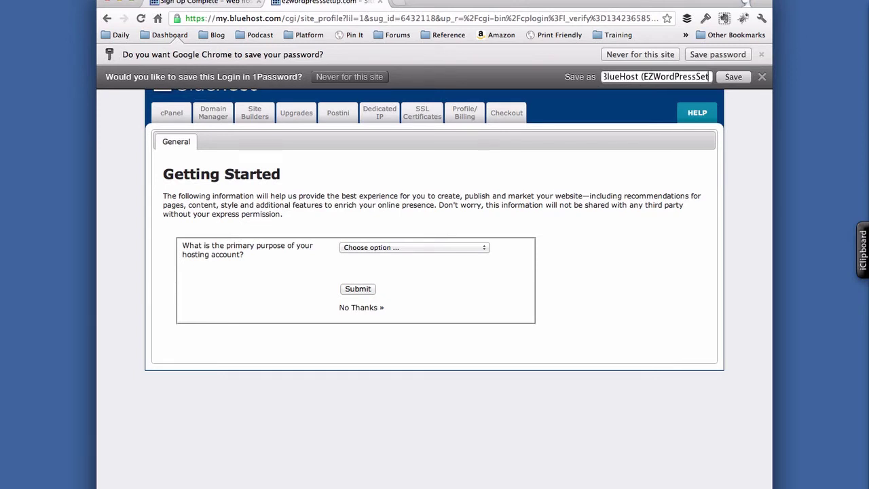
type("up.com")
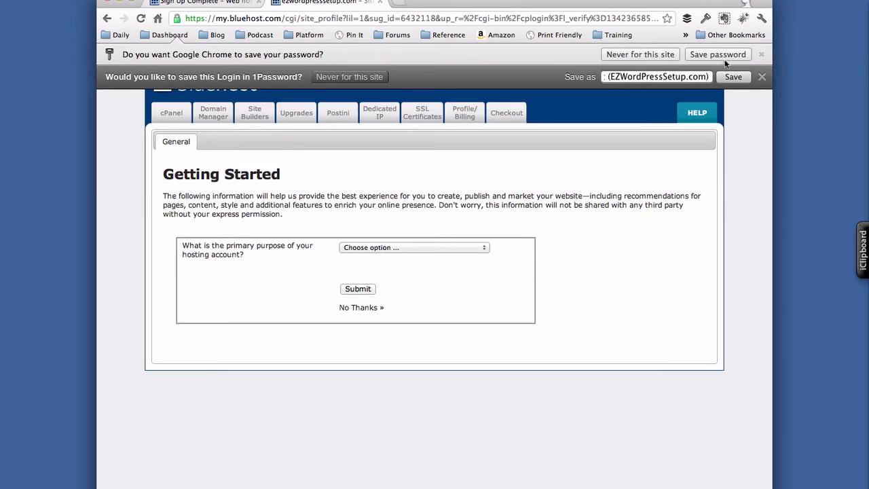
left_click(728, 80)
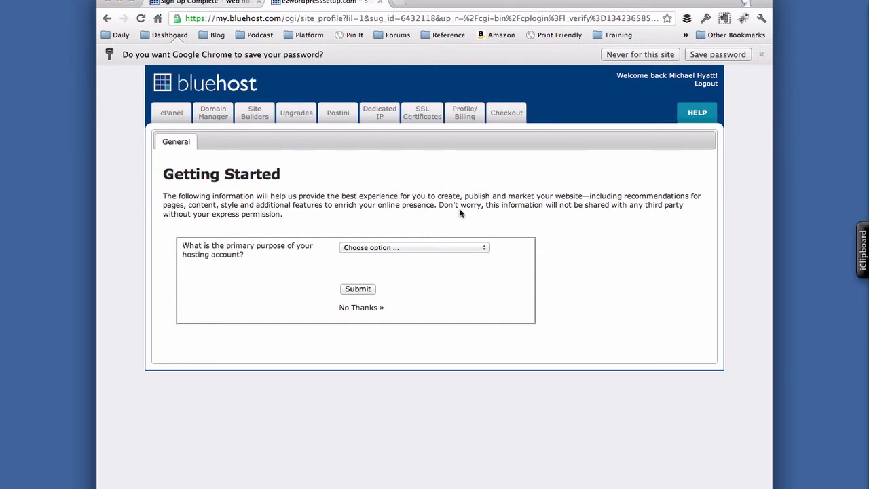
- Choose Business as the hosting purpose and enter the business name EZ WordPress Setup
left_click(388, 248)
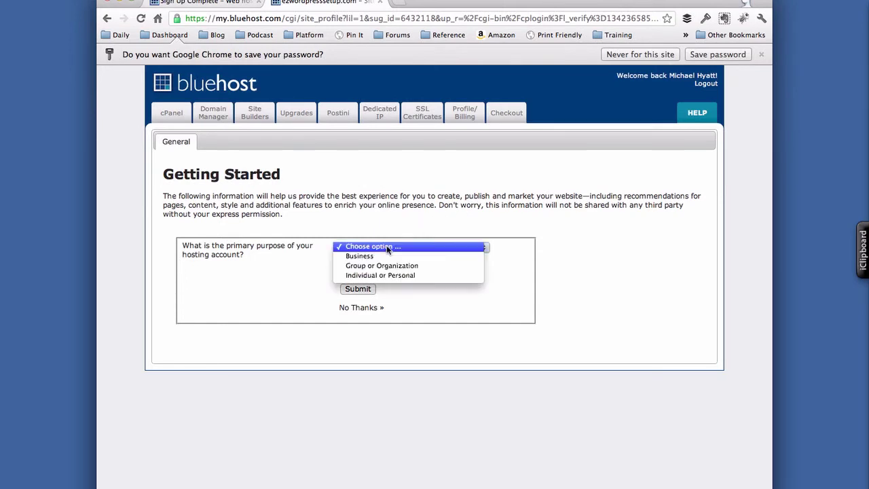
left_click(388, 255)
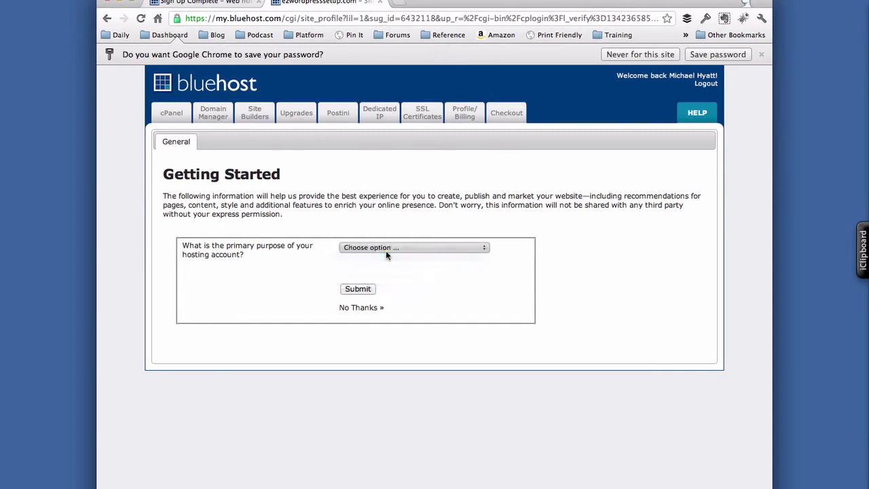
left_click(367, 274)
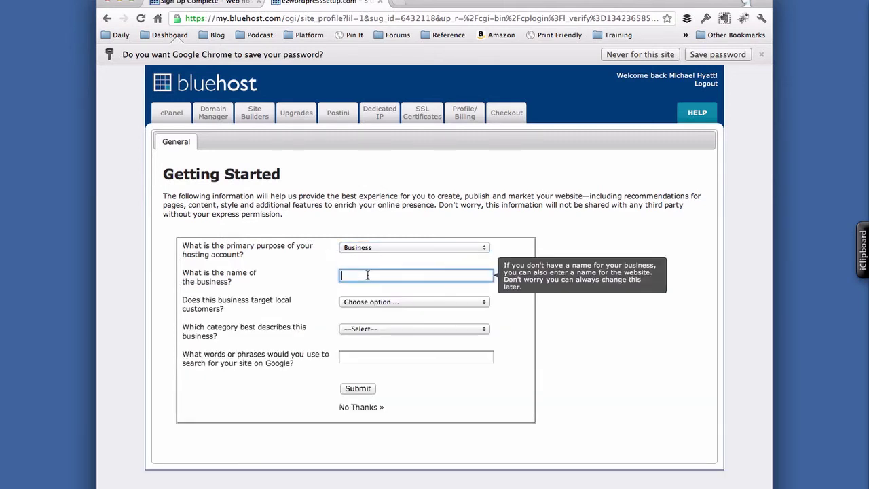
type("EZ")
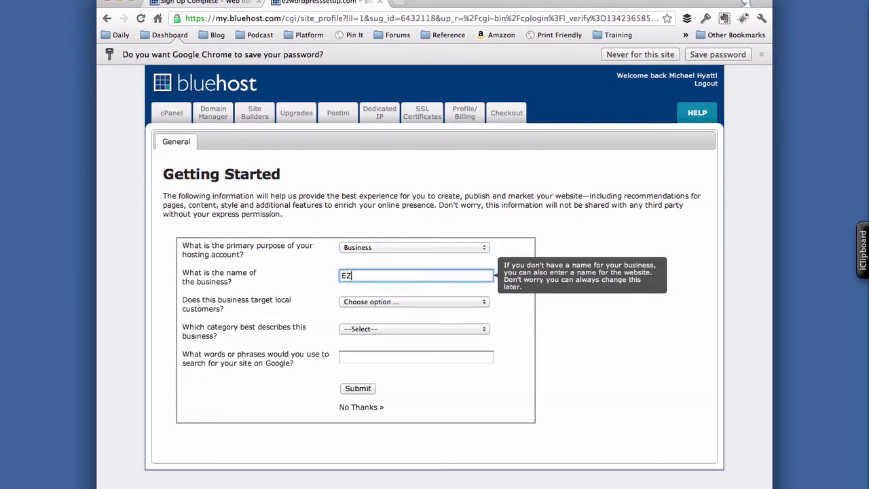
type("W")
key("BackSpace")
type("WordPress Set")
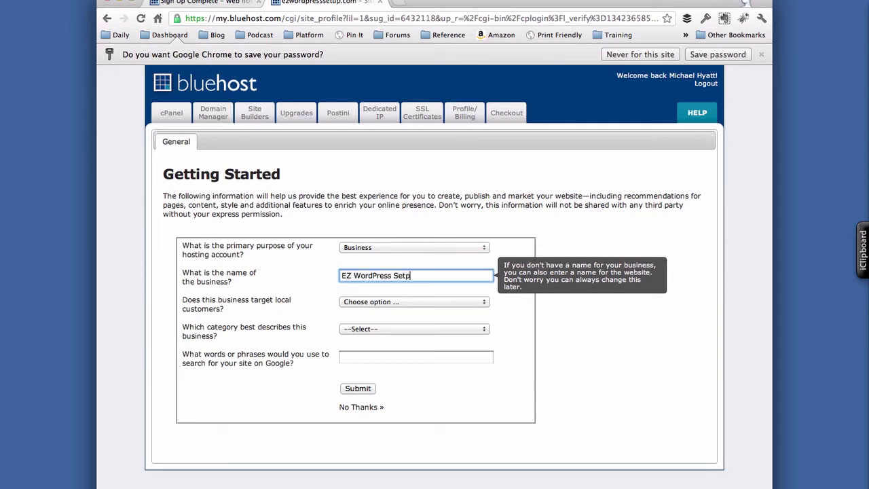
type("up")
- Answer No to local customers, pick Professional, Business Services, add keywords wordpress,setup,beginner, and submit
left_click(363, 305)
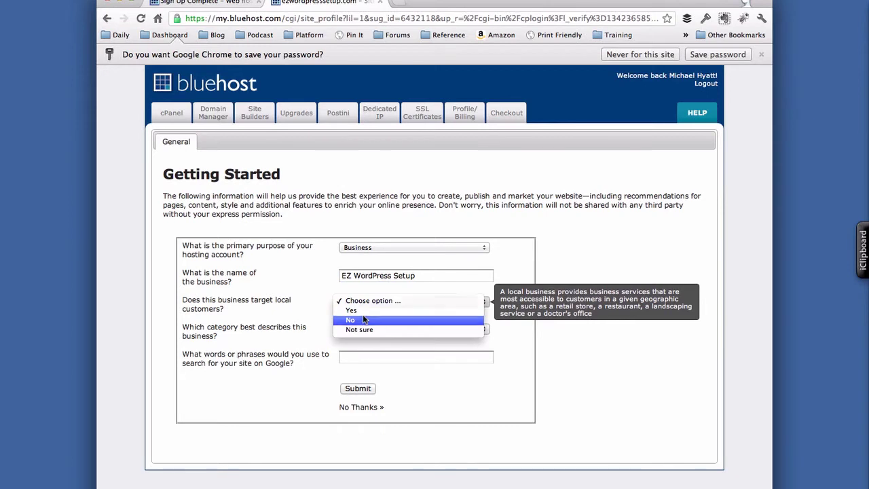
left_click(363, 319)
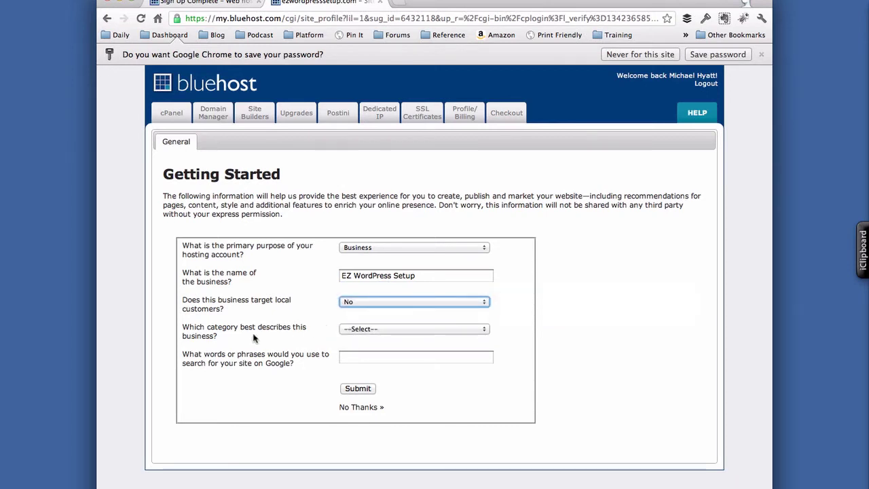
left_click(368, 329)
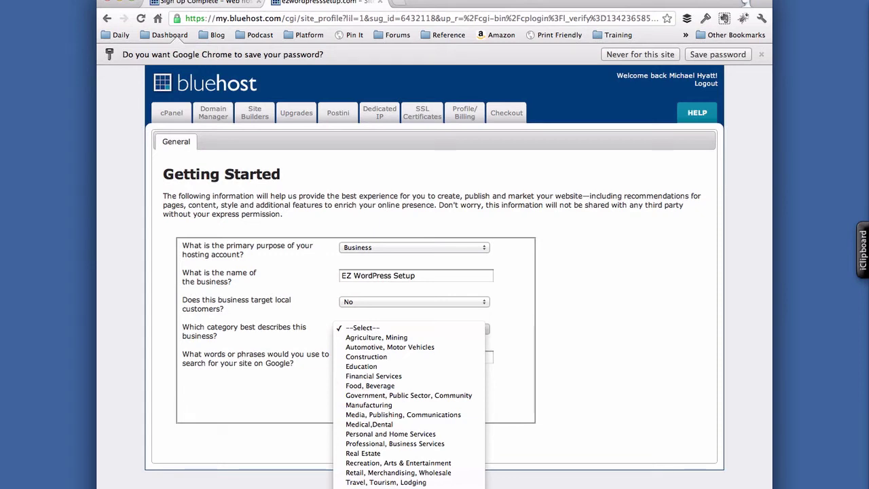
left_click(394, 444)
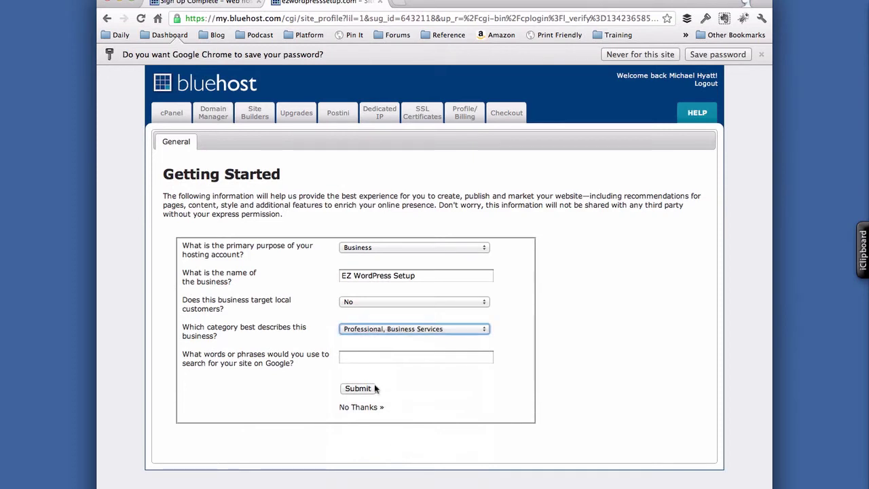
left_click(363, 359)
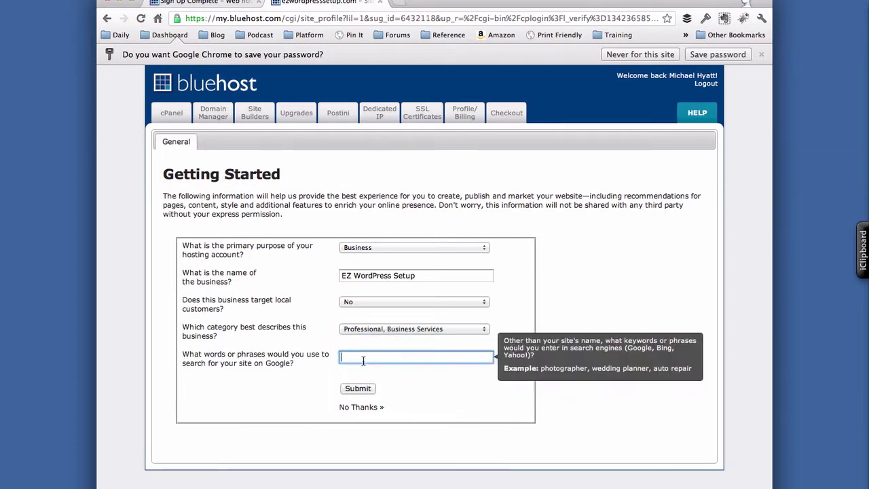
type("wordpress,")
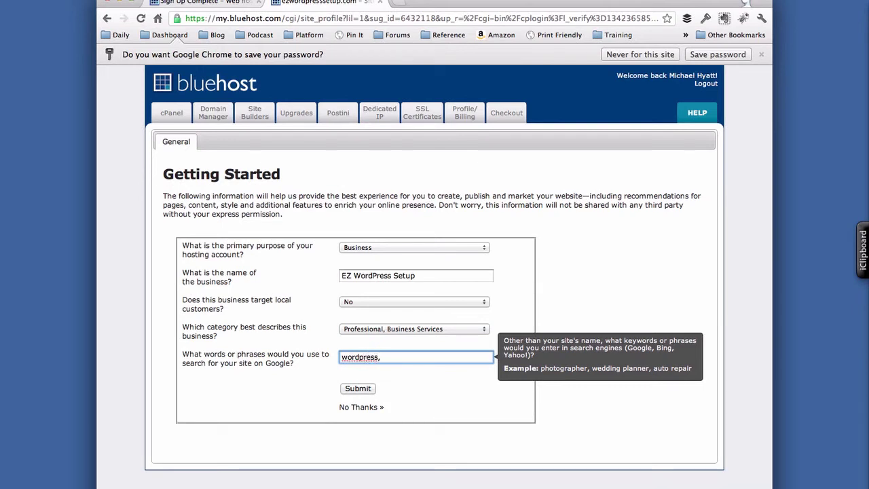
type("setup")
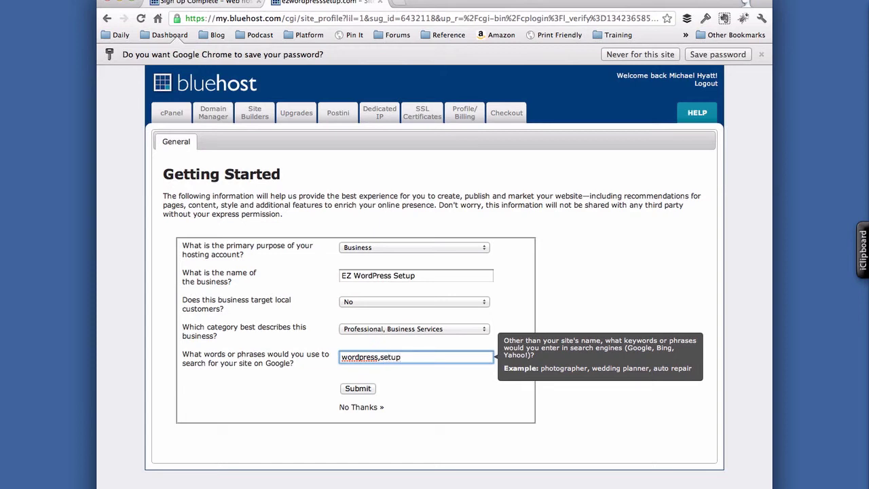
type(",beginner")
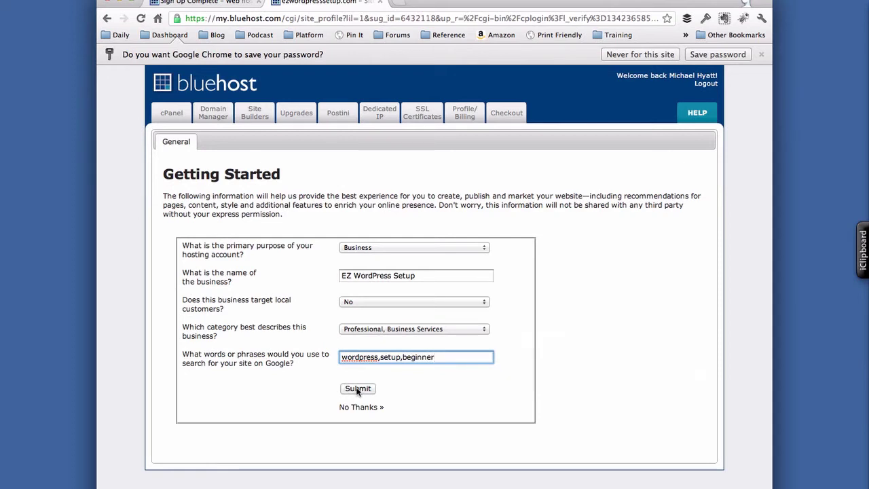
left_click(356, 389)
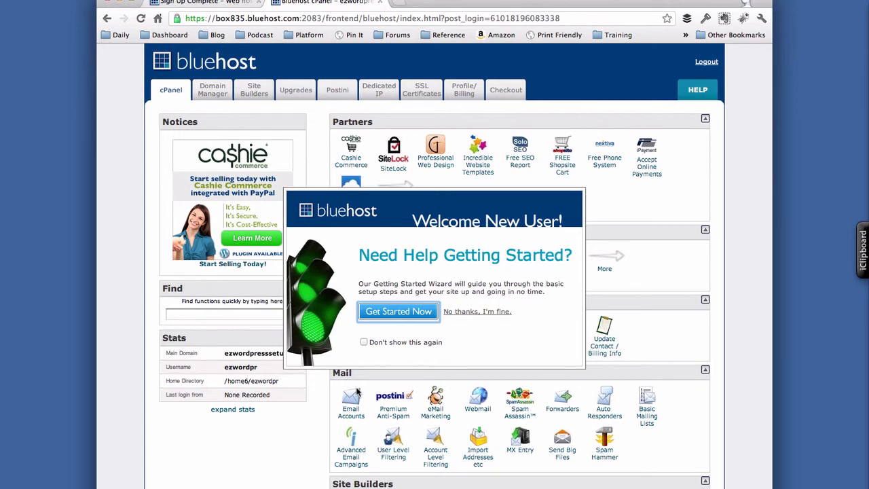
- Decline the getting-started wizard and launch the WordPress installer from the Site Builders section
left_click(481, 313)
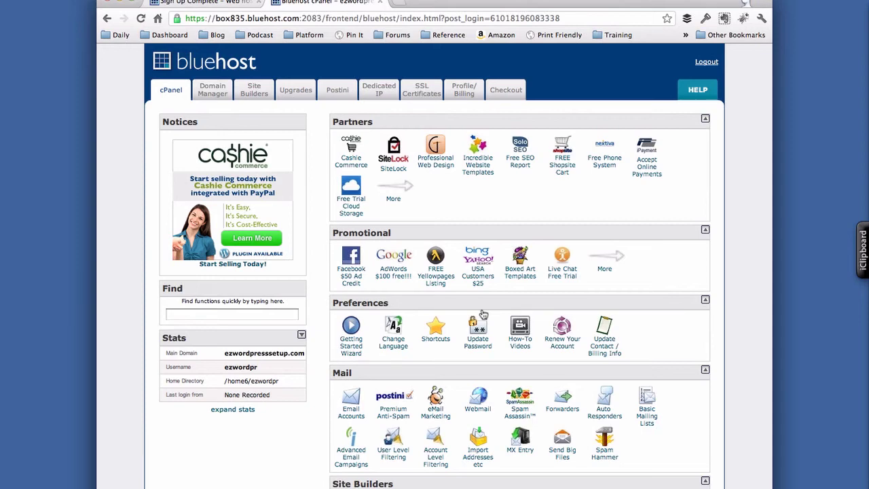
scroll(579, 315, "down", 2)
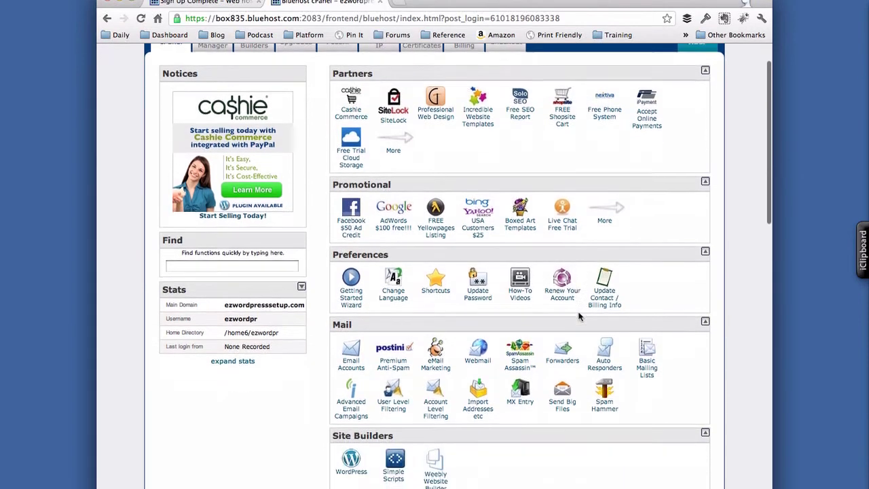
scroll(579, 315, "down", 6)
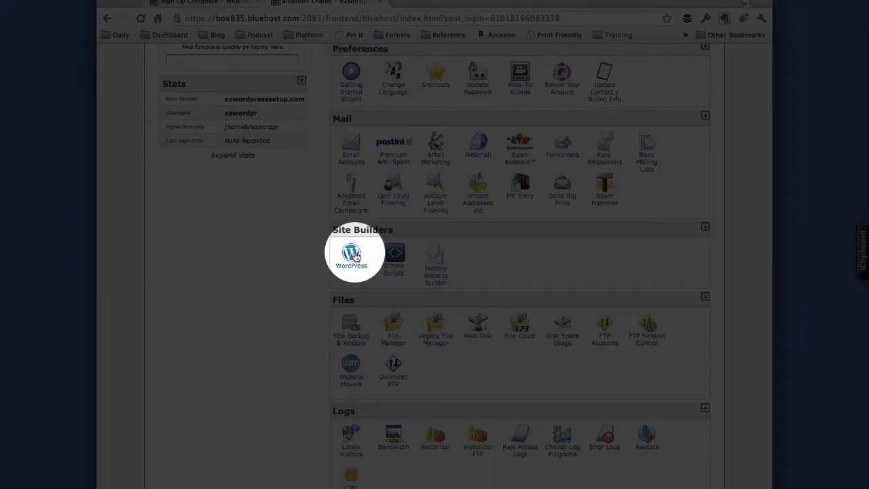
left_click(355, 256)
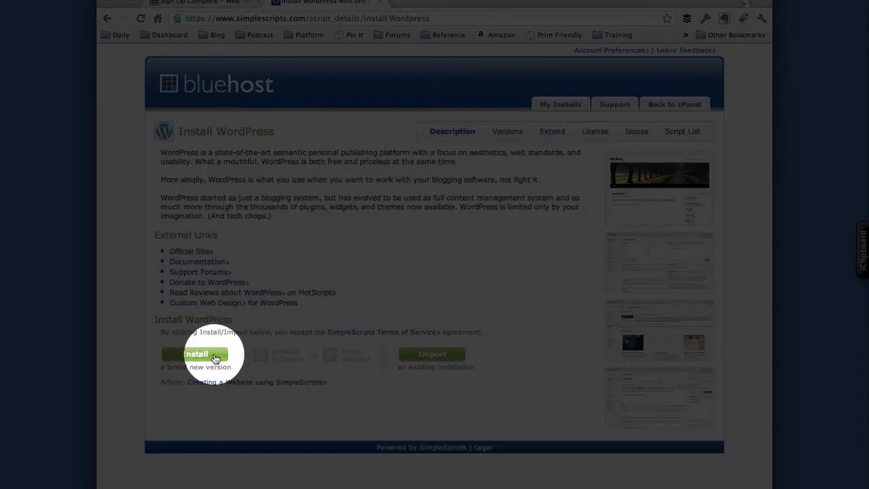
- Start a fresh WordPress install from SimpleScripts' Install WordPress page
left_click(213, 356)
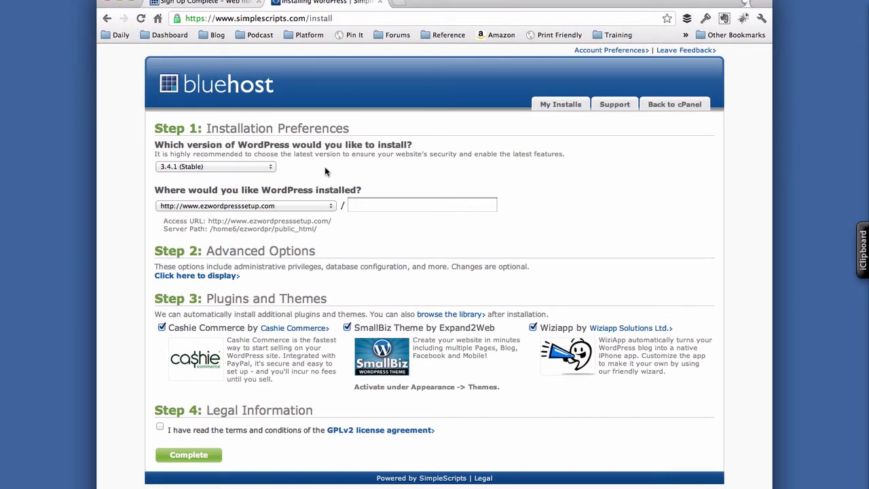
- Keep WordPress version 3.4.1 (Stable) and reveal the advanced installation options
left_click(270, 170)
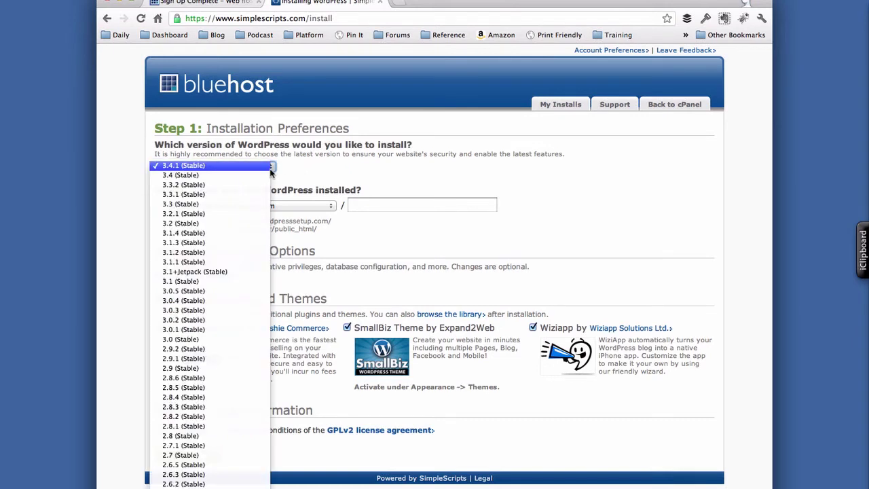
left_click(309, 168)
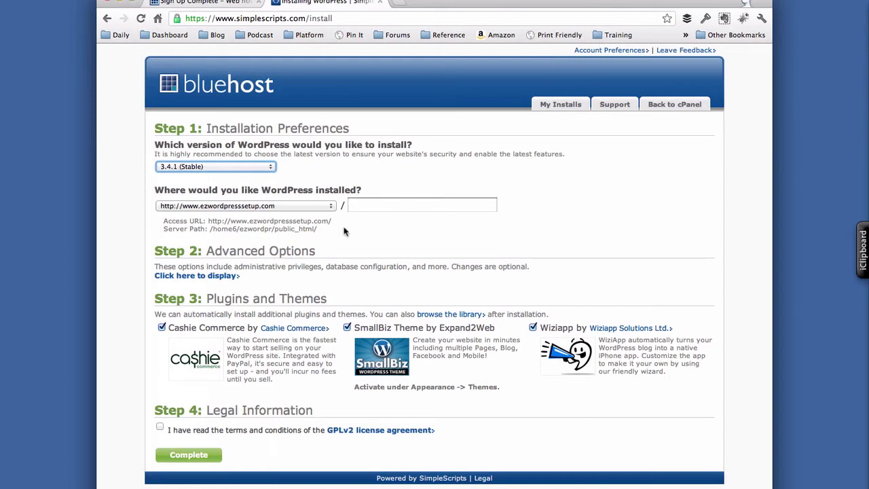
scroll(340, 241, "down", 1)
scroll(340, 241, "up", 1)
left_click(229, 276)
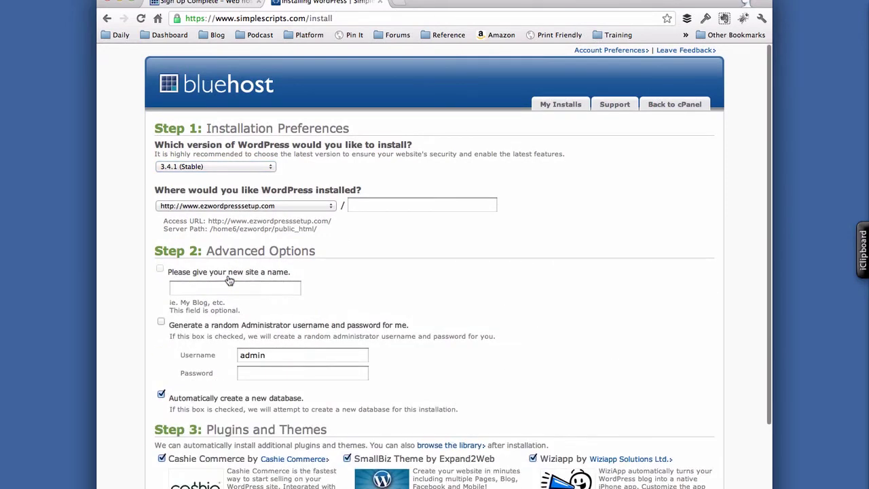
- Name the site 'EZ WordPress Setup' and enter the admin username and password
left_click(227, 286)
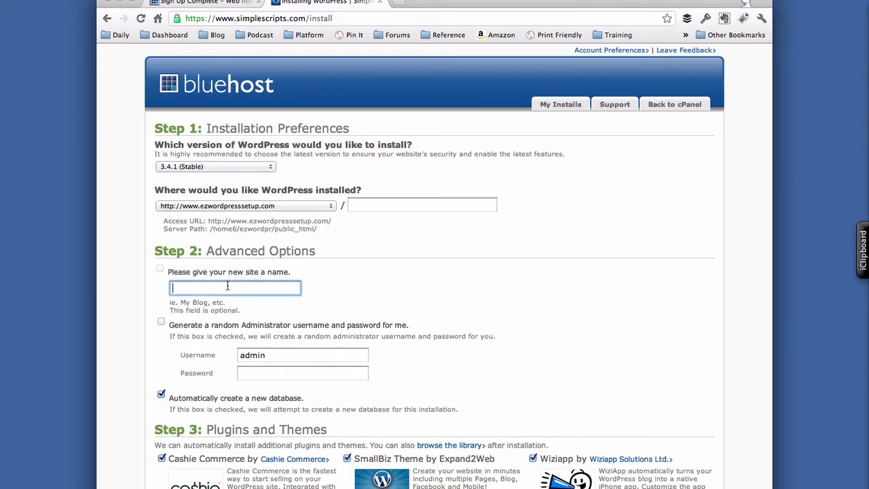
type("EZ WordPress Setup")
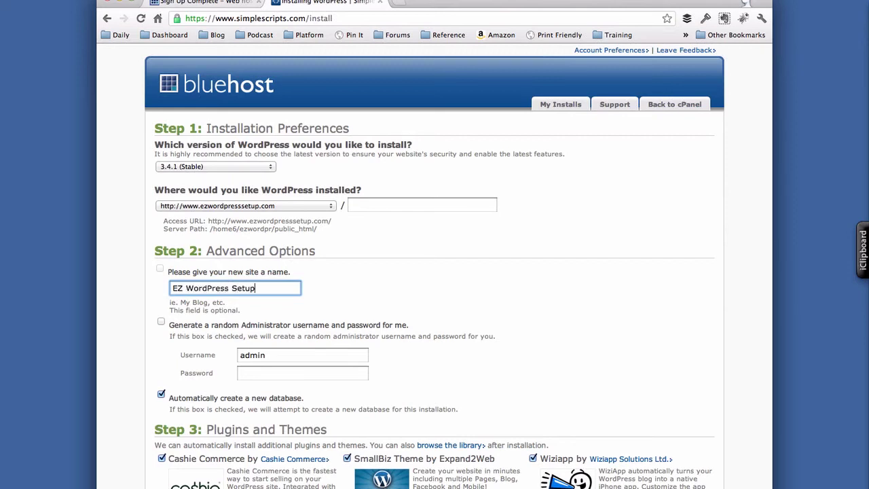
left_click(275, 353)
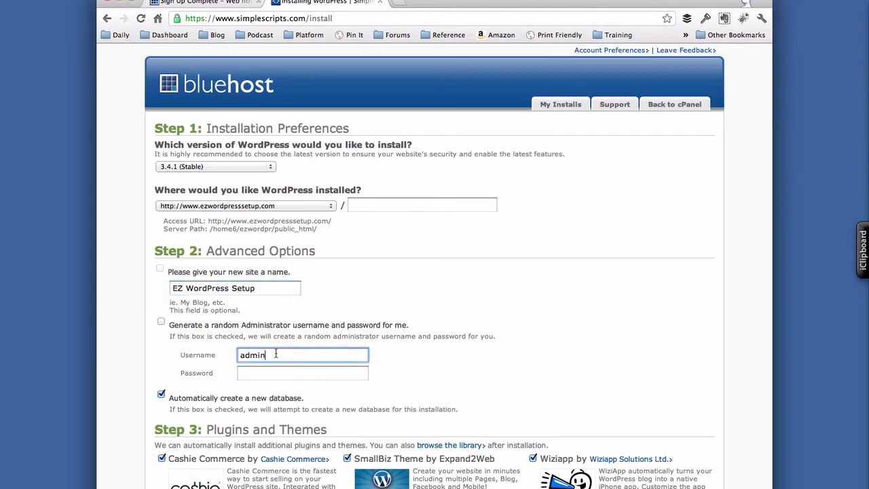
double_click(275, 353)
key("Tab")
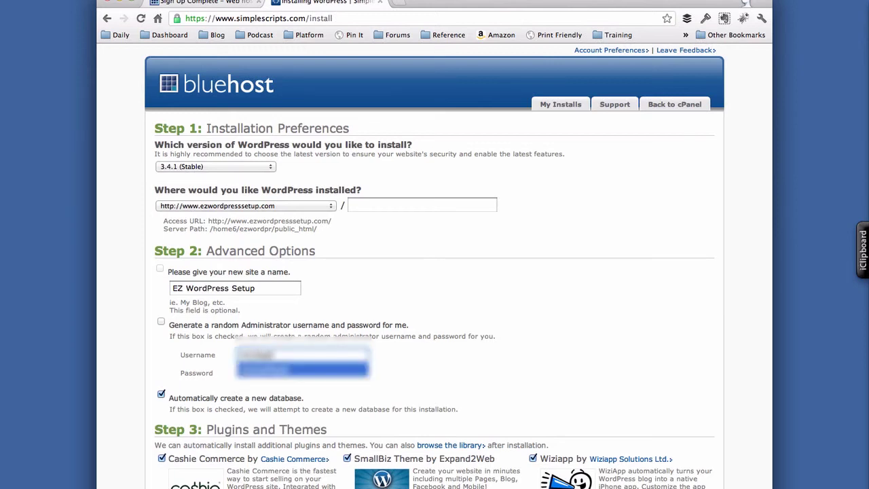
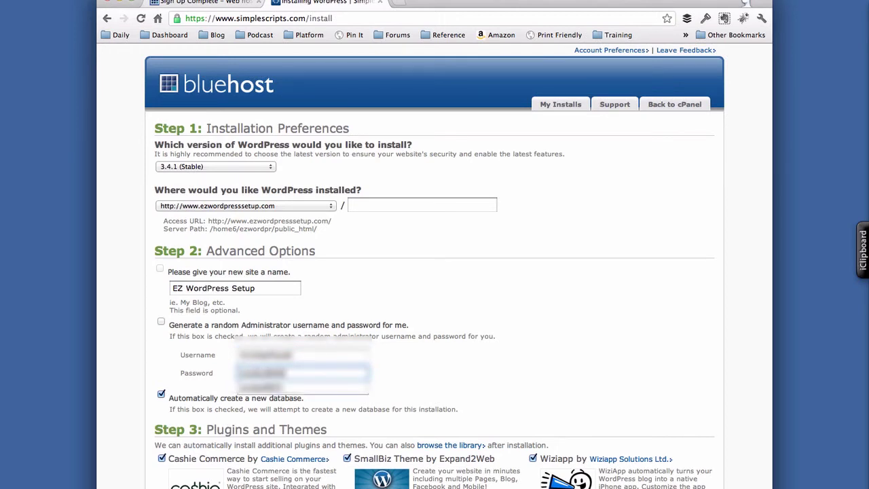
key("Tab")
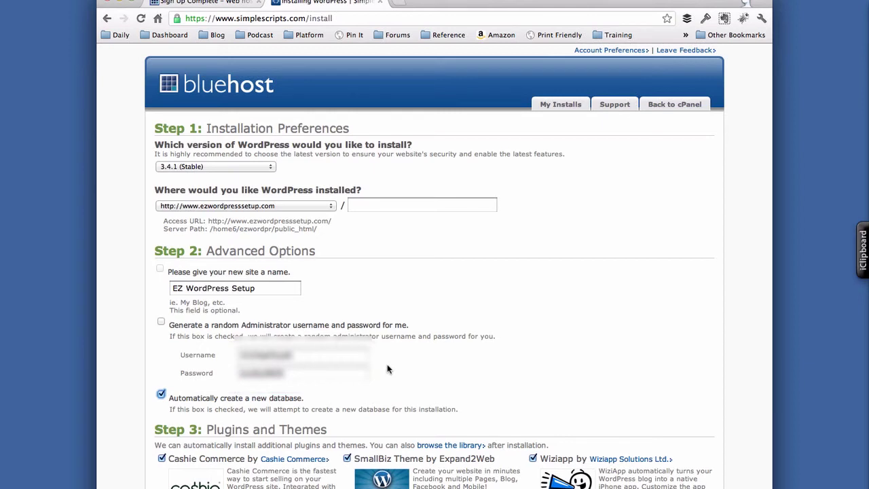
- Uncheck the Cashie Commerce and Wiziapp plugins, accept the GPLv2 licence, and start installing
scroll(193, 408, "down", 1)
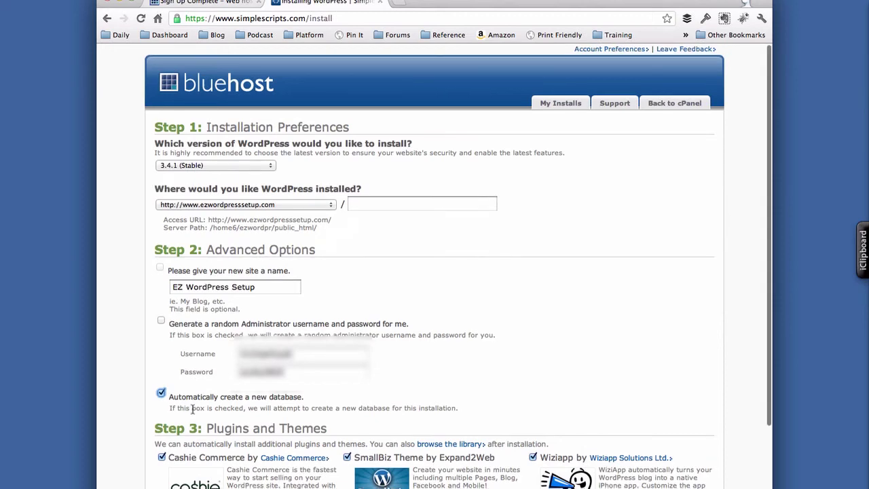
scroll(192, 409, "down", 3)
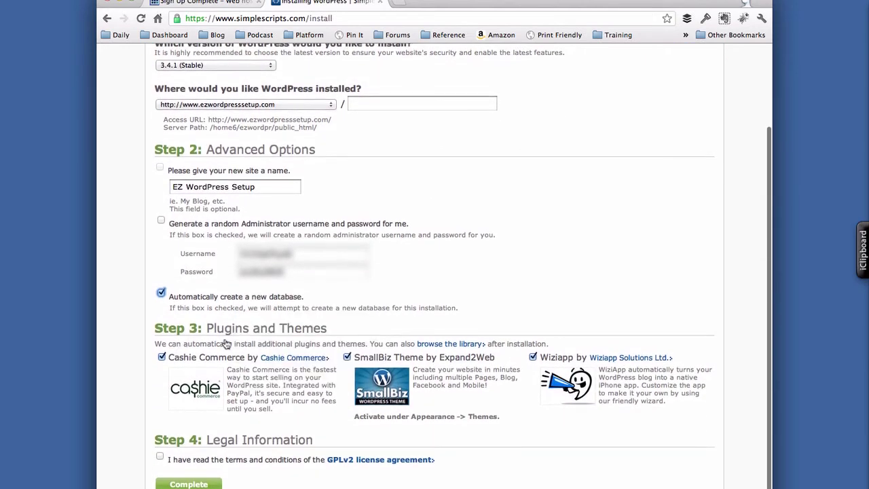
left_click(162, 357)
left_click(532, 356)
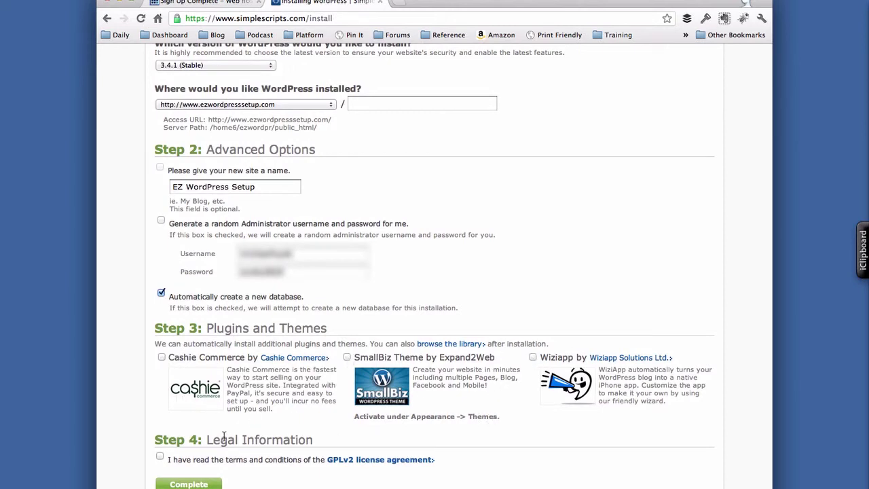
left_click(161, 456)
left_click(210, 485)
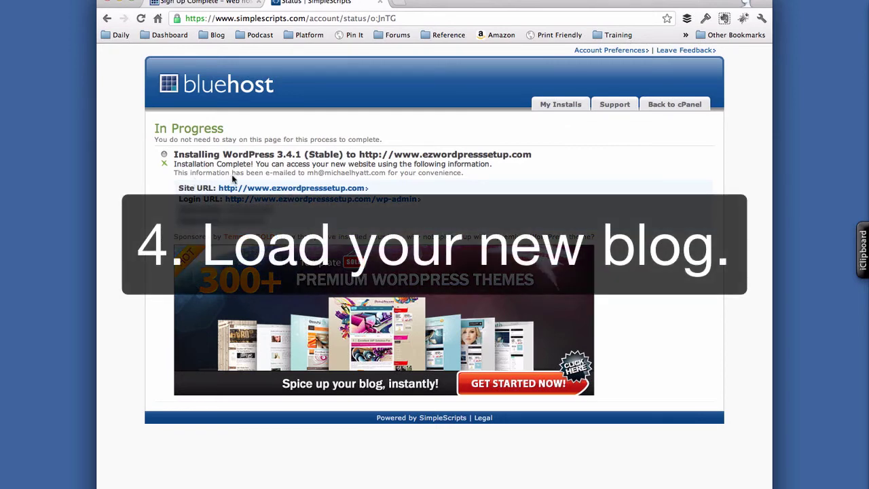
left_click(284, 189)
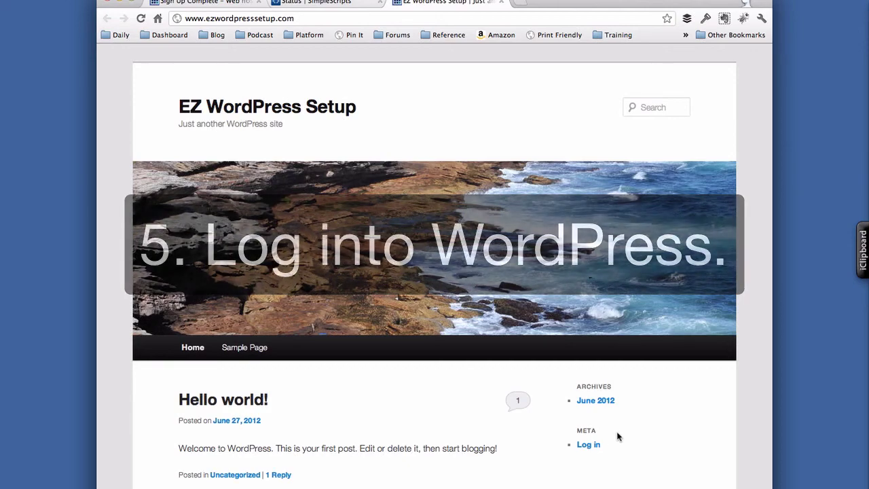
- Log in to the ezwordpresssetup.com admin with the username and password, with Remember Me ticked
left_click(595, 447)
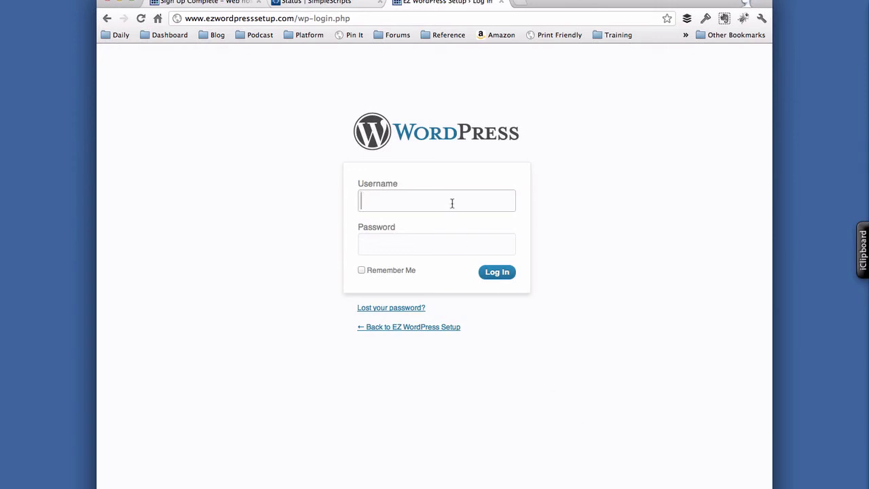
left_click(343, 5)
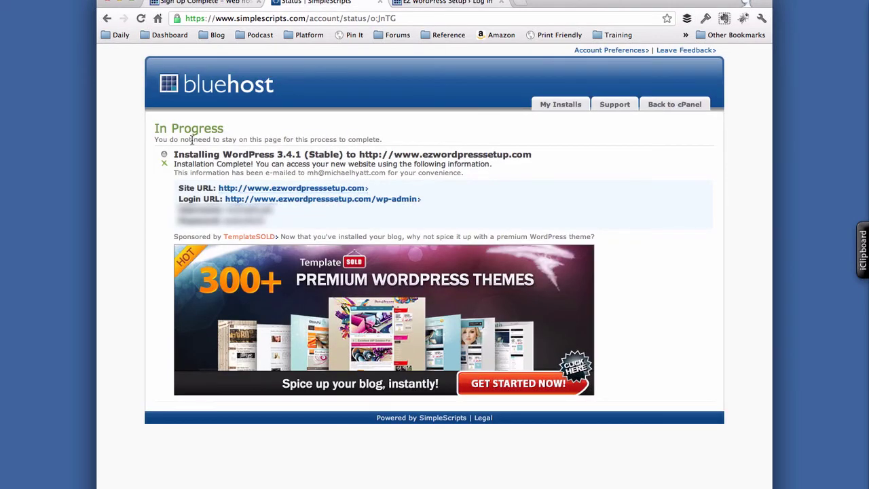
left_click(427, 5)
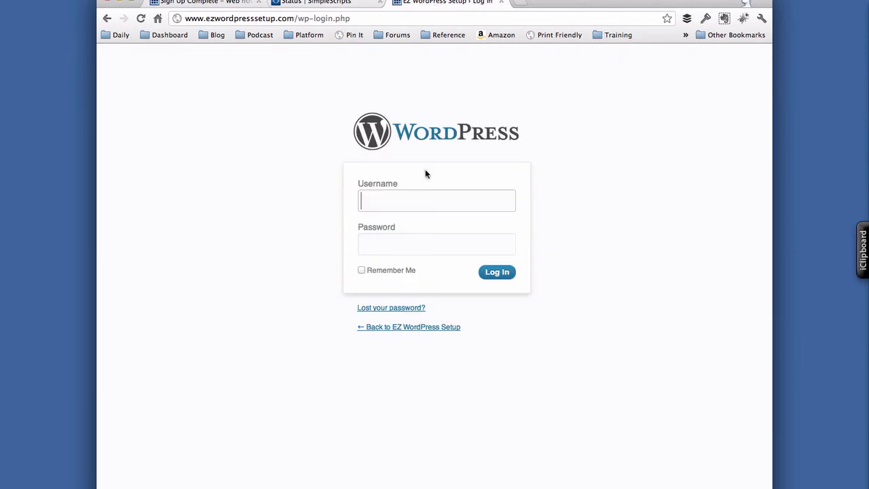
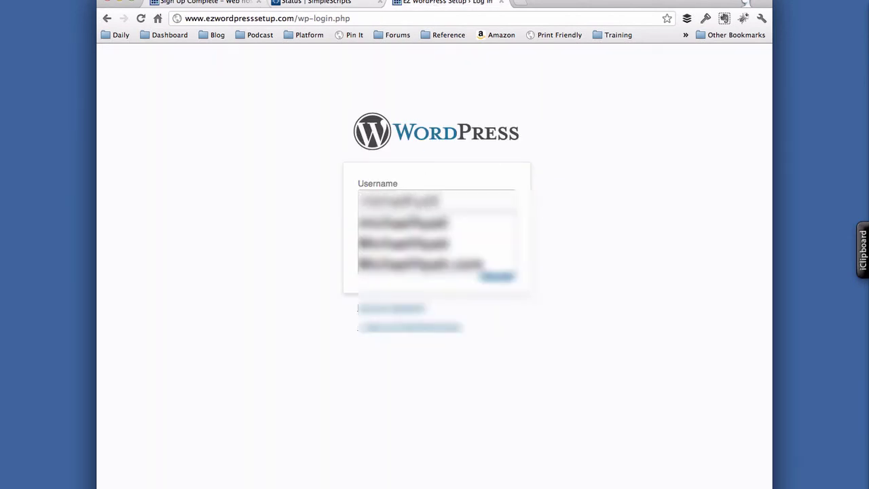
key("Tab")
type("*********")
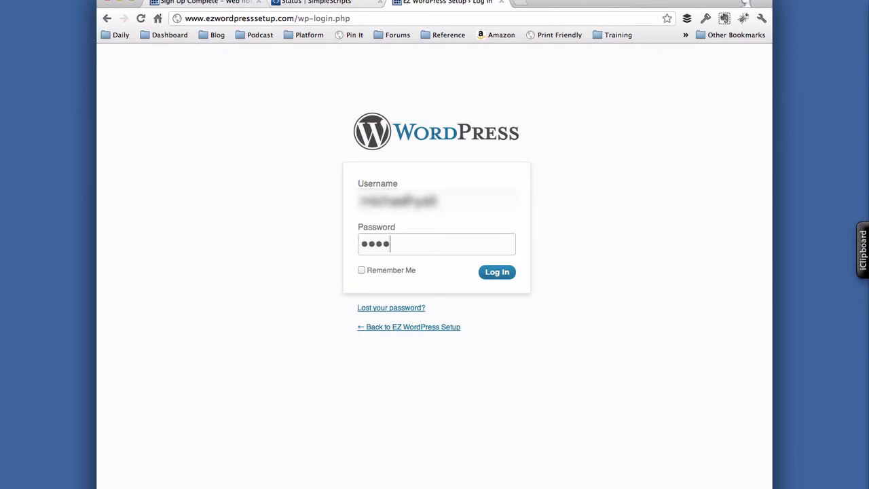
type("*")
left_click(362, 270)
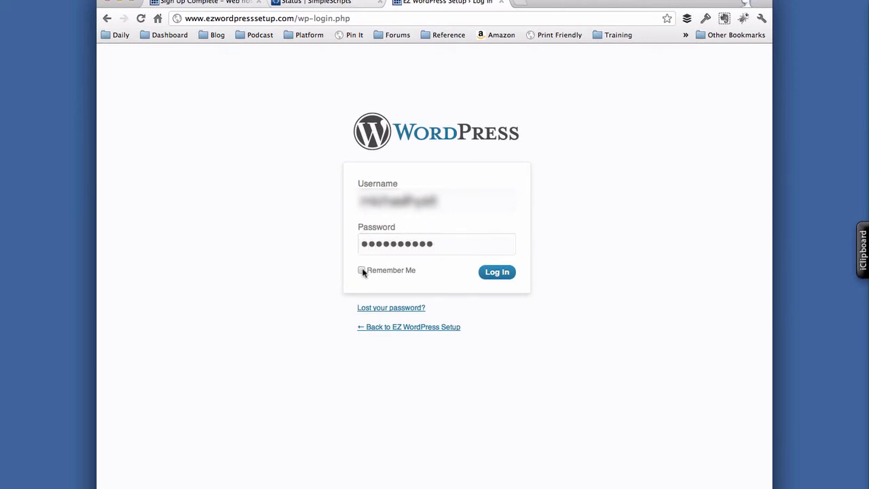
left_click(497, 273)
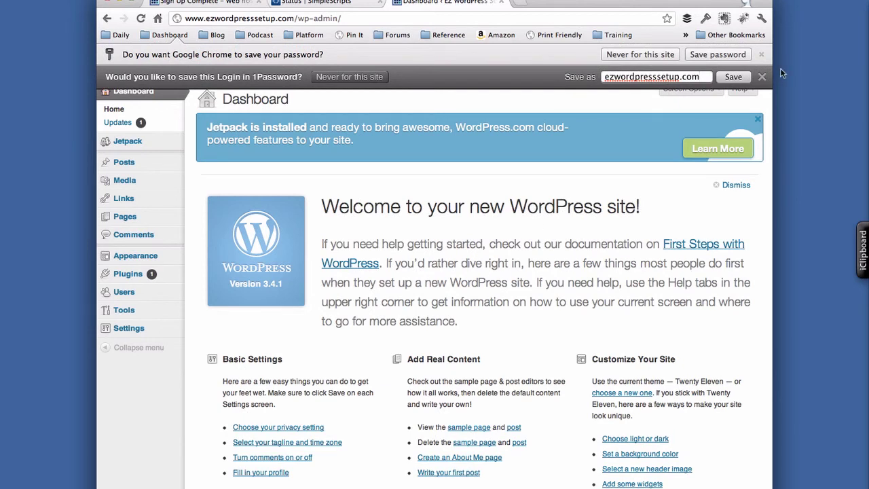
- Save the login in Chrome instead of 1Password and dismiss the Dashboard welcome panel
left_click(762, 76)
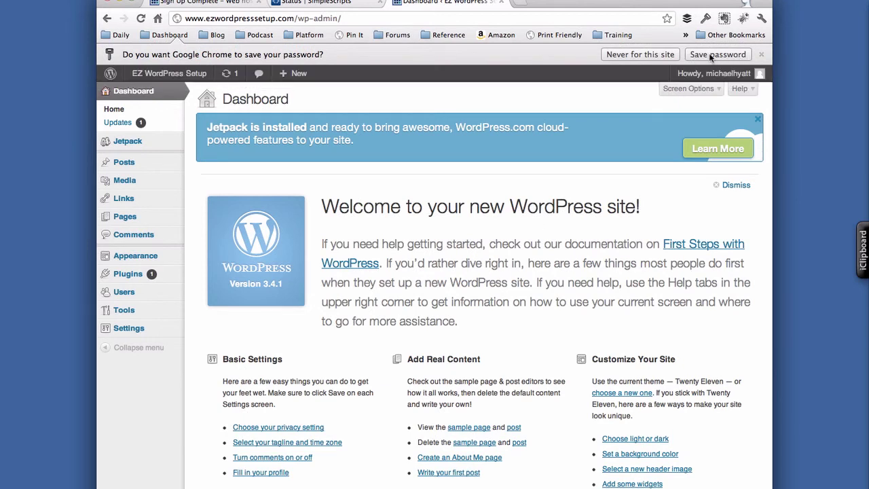
left_click(706, 55)
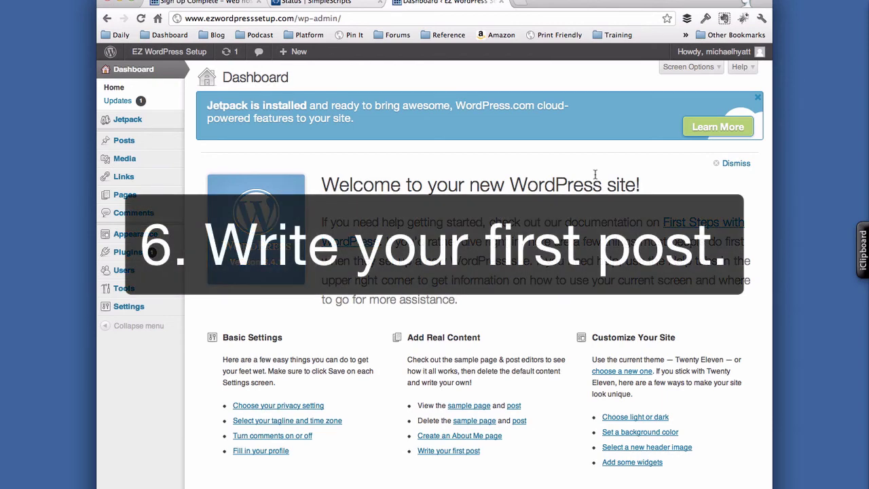
left_click(735, 164)
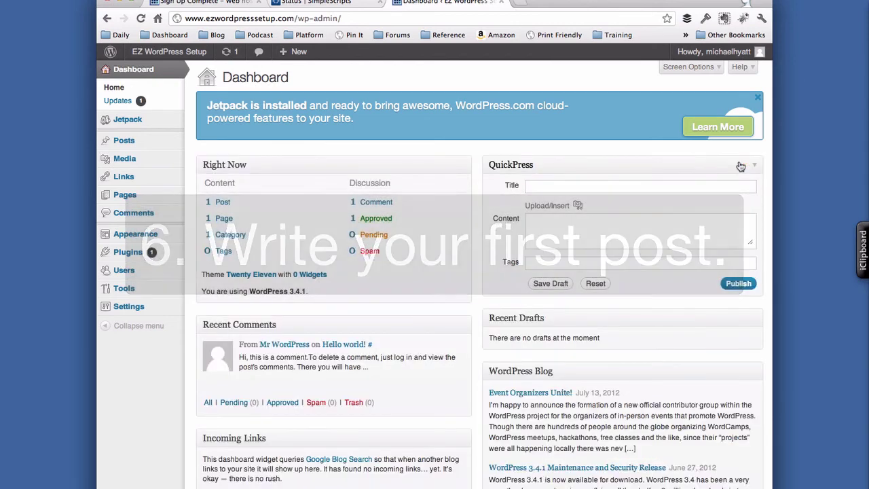
mouse_move(165, 146)
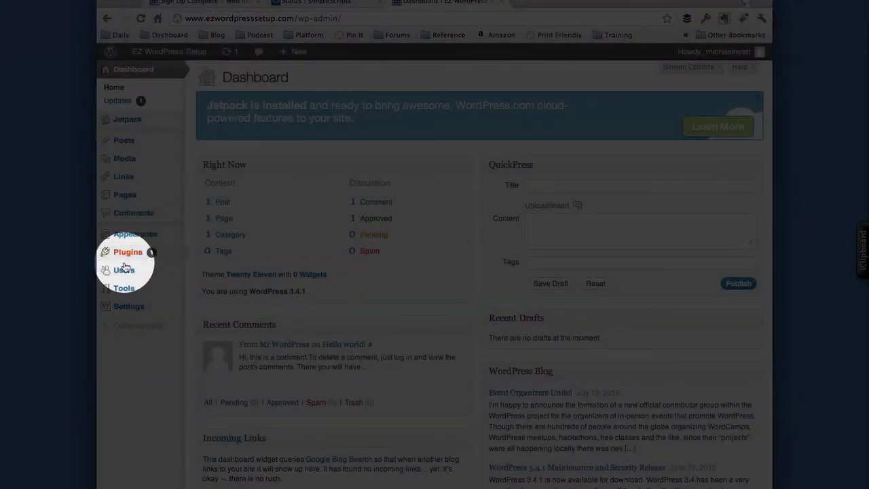
mouse_move(128, 313)
mouse_move(123, 141)
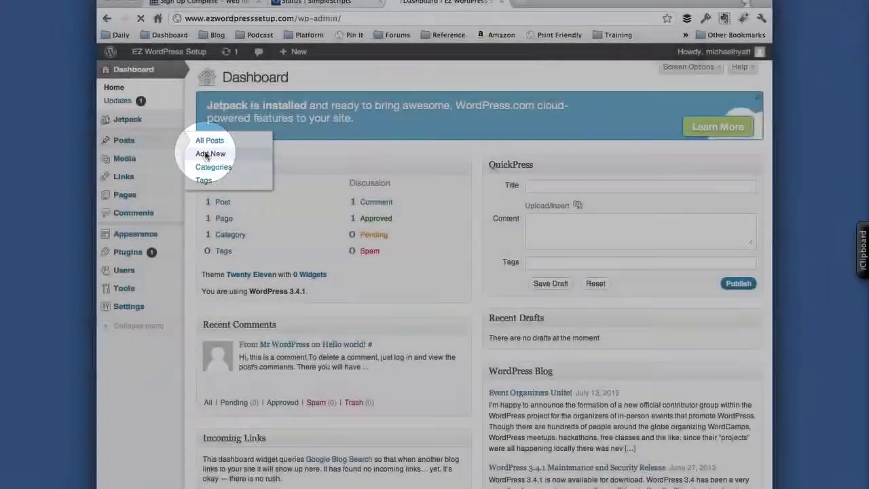
- Publish a new post titled 'Welcome to My Blog' with its three-paragraph welcome text
left_click(205, 155)
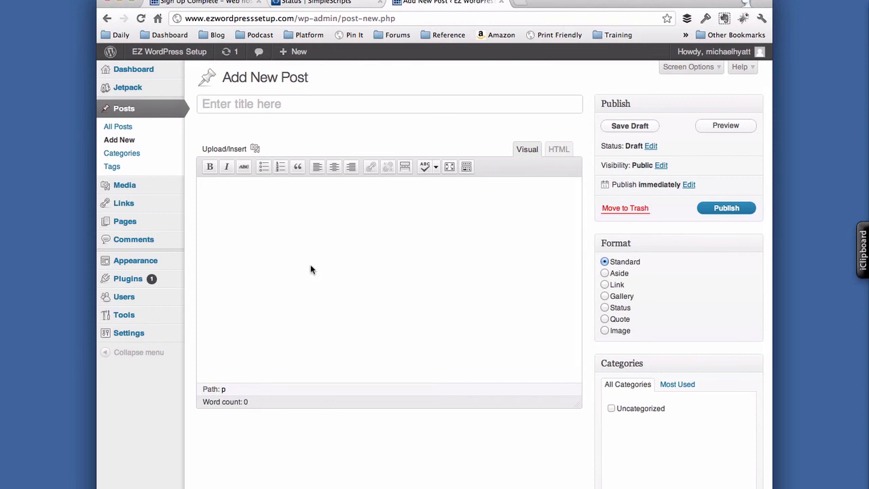
key("shift")
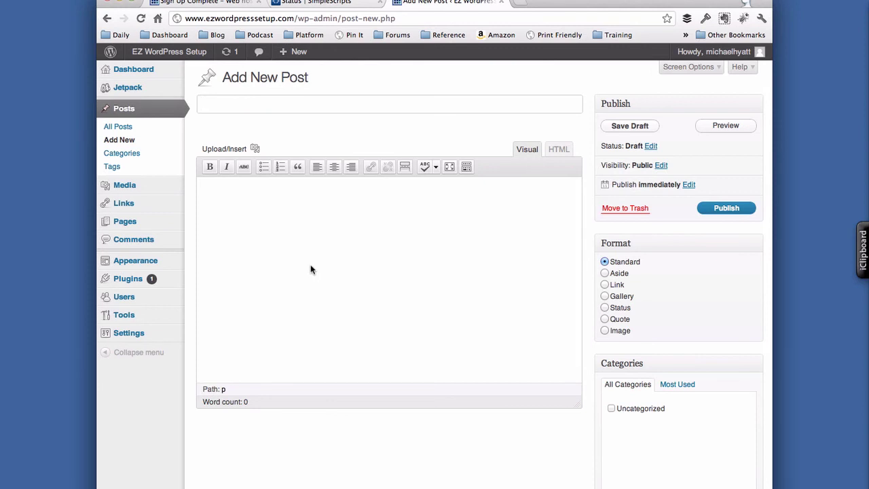
type("Welcome to ")
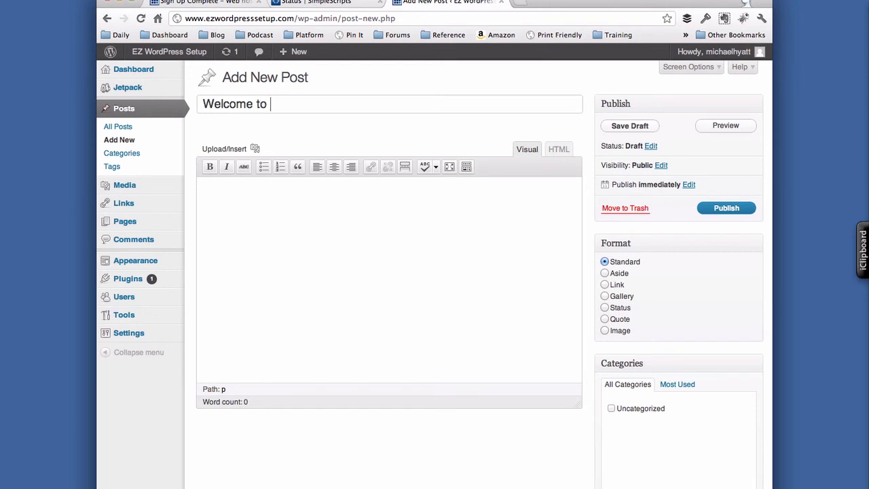
type("My Blog")
left_click(294, 262)
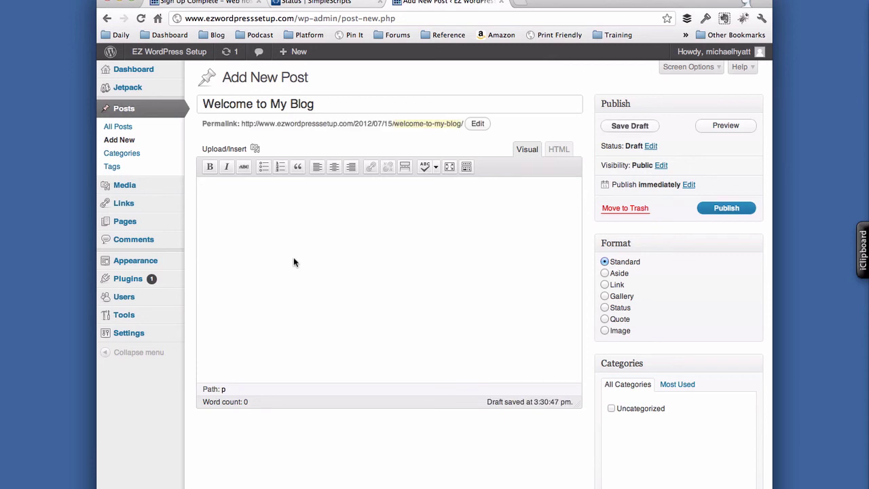
type("~firstpost")
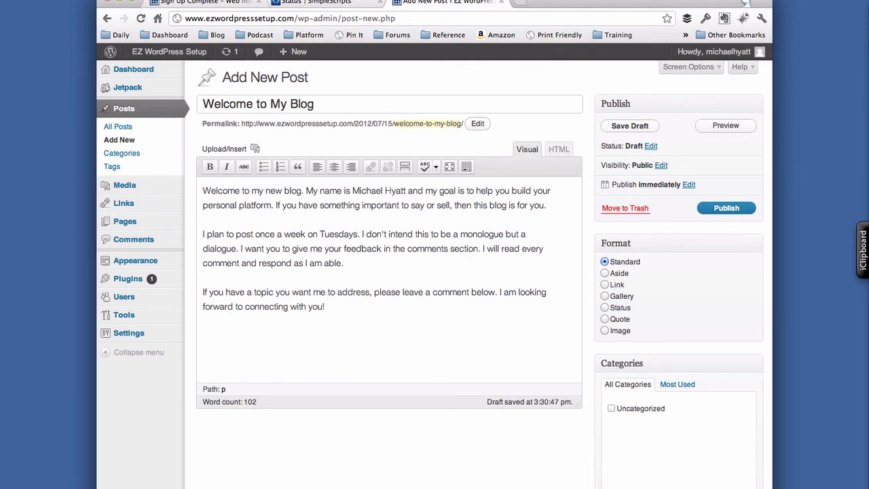
left_click(727, 207)
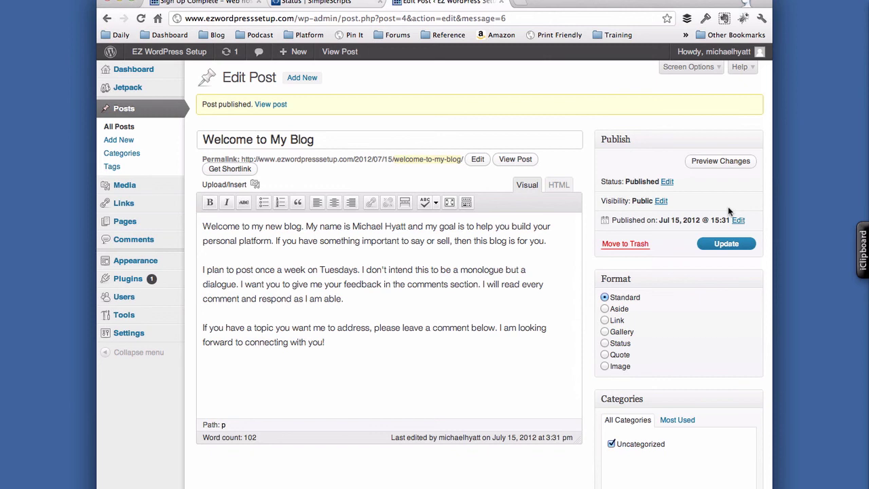
- Preview the published 'Welcome to My Blog' post on the site and scroll through it
left_click(724, 163)
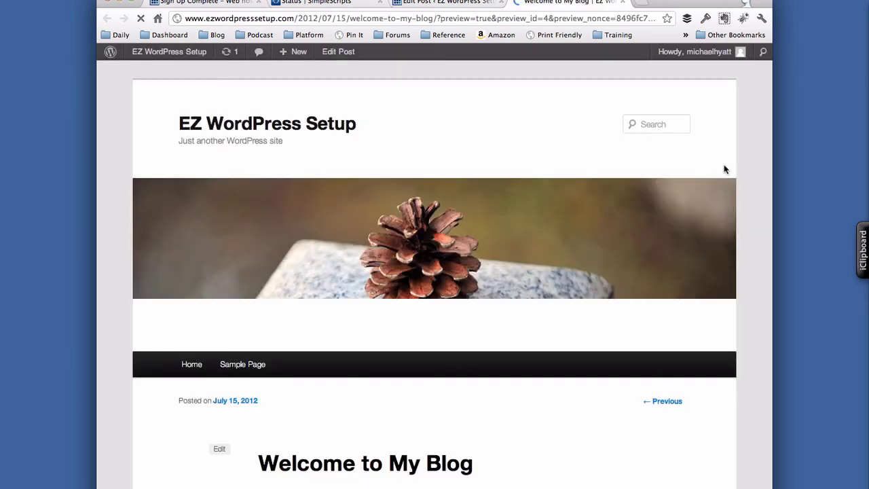
scroll(588, 401, "down", 4)
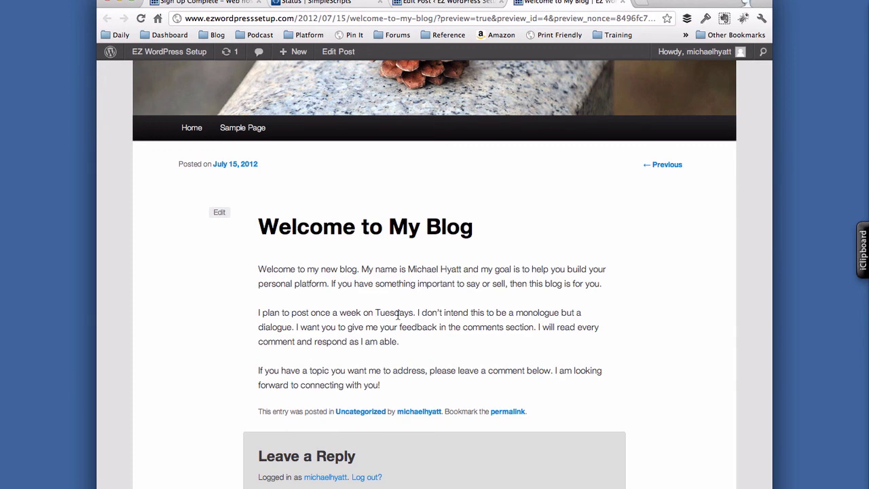
scroll(397, 313, "up", 4)
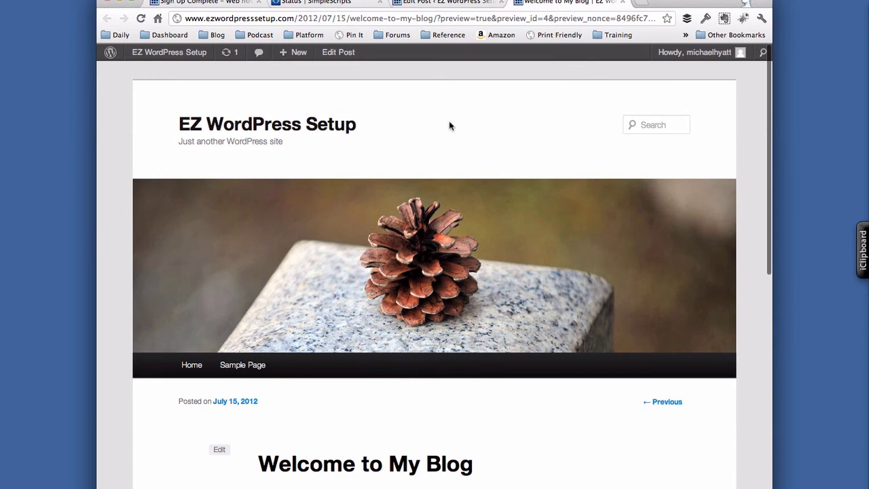
- Bookmark the blog as 'EZ WordPress Setup' in Chrome's Blog folder, then return to the post editor
left_click(224, 0)
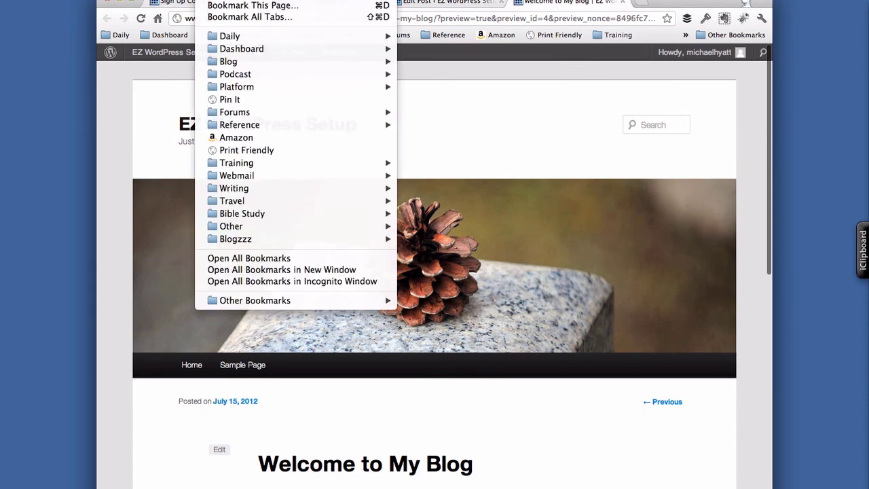
left_click(239, 6)
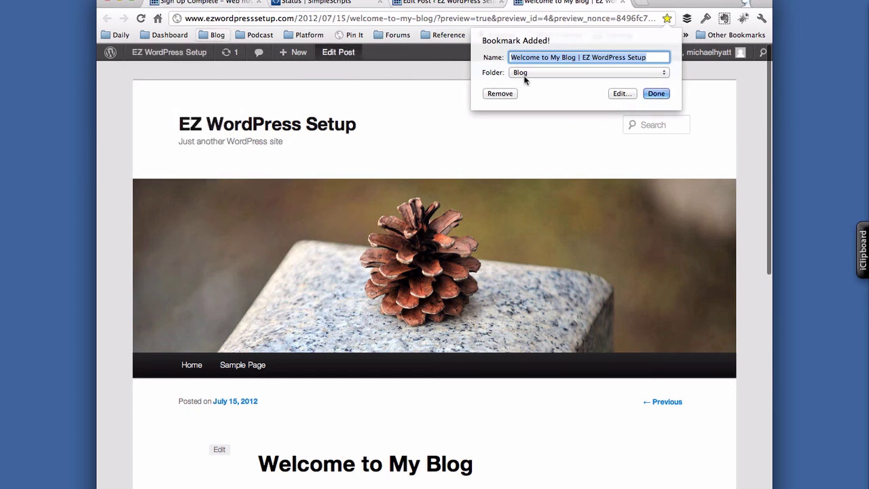
left_click(602, 58)
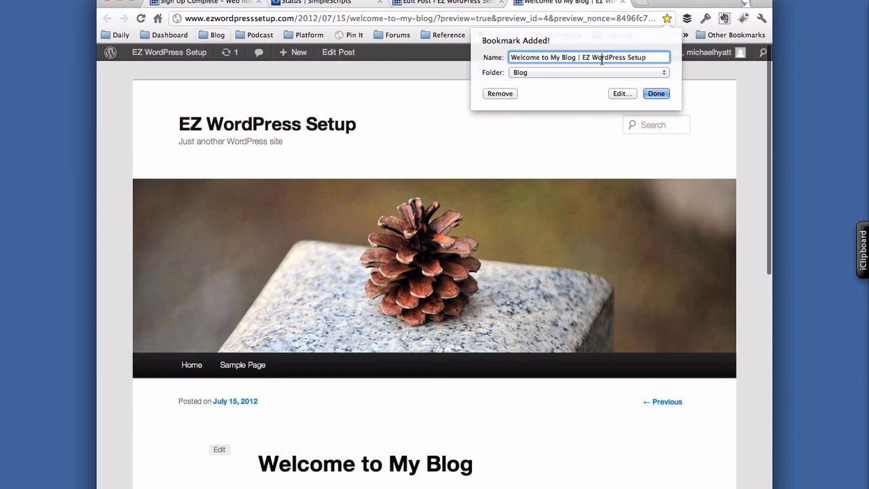
key("super+a")
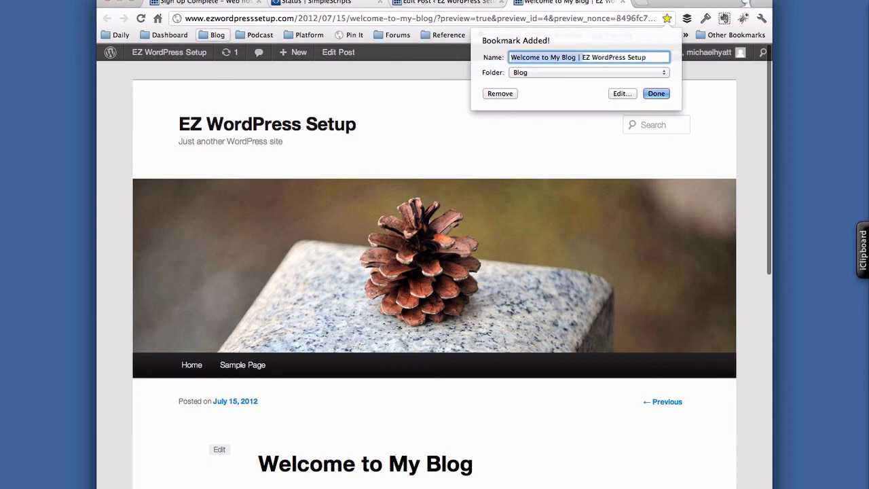
type("EZ WordPress Setup")
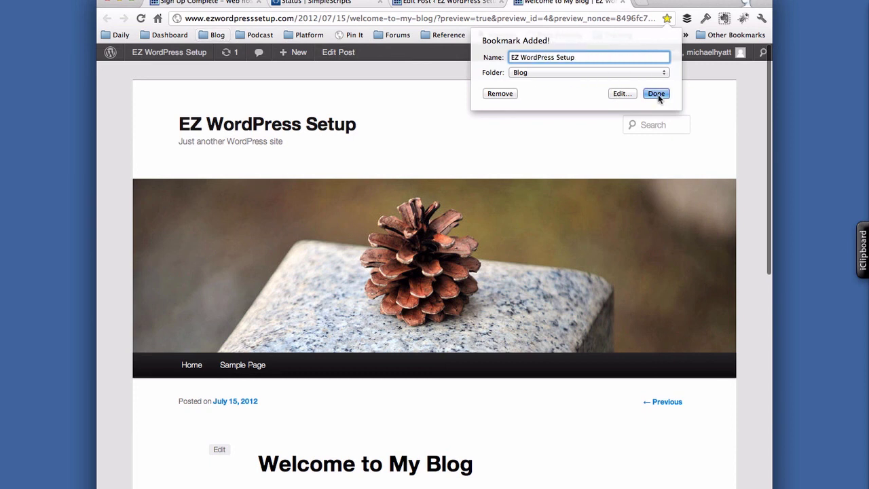
left_click(656, 94)
left_click(480, 4)
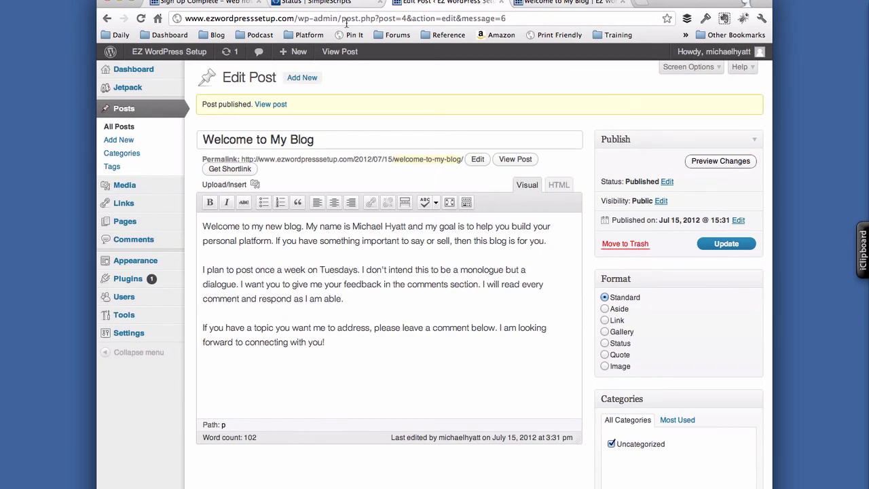
- Bookmark the WordPress Dashboard as 'EZ WordPress Setup – Admin' in the Blog folder
left_click(141, 73)
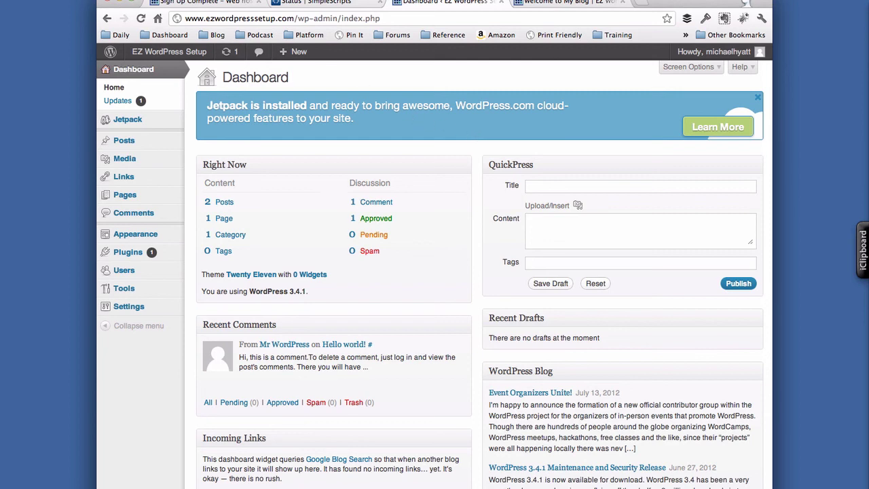
left_click(224, 0)
left_click(253, 6)
left_click(584, 57)
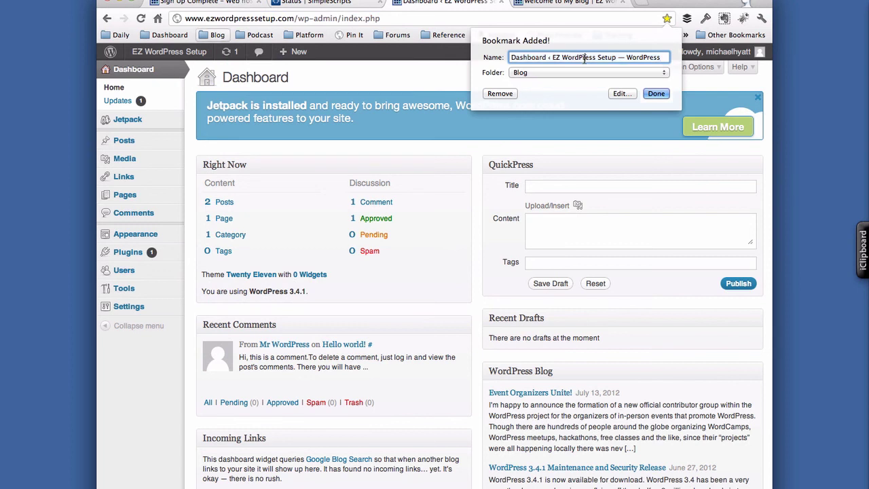
left_click_drag(511, 57, 560, 57)
key("BackSpace")
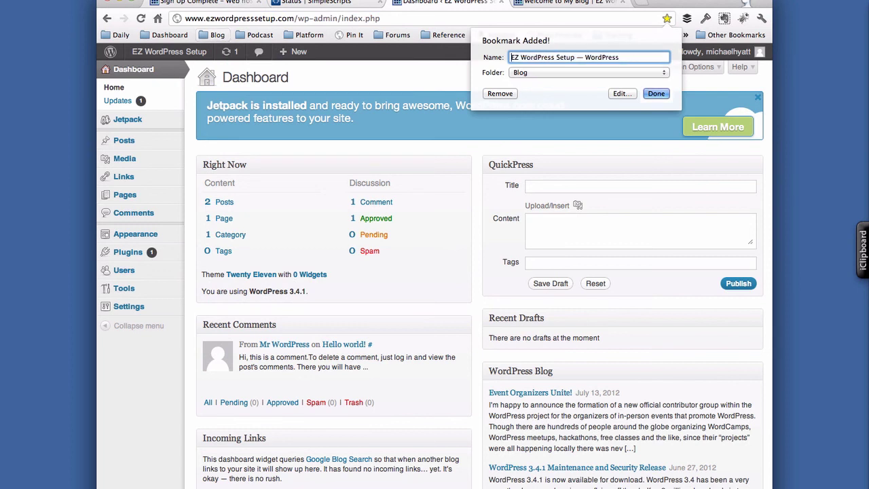
key("BackSpace")
key("BackSpace")
key("BackSpace")
key("BackSpace")
key("BackSpace")
key("BackSpace")
key("BackSpace")
key("BackSpace")
key("BackSpace")
key("BackSpace")
key("BackSpace")
key("BackSpace")
type("– Admin")
left_click(654, 94)
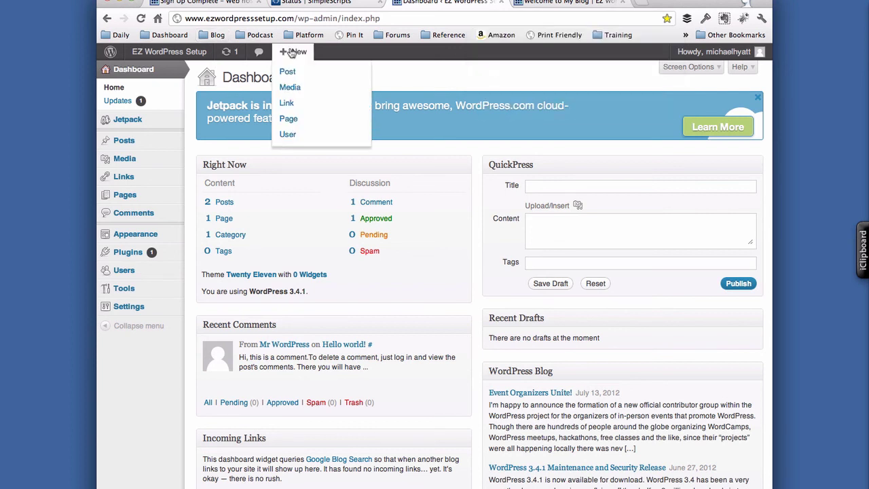
- Confirm the Blog folder holds both EZ WordPress Setup bookmarks
left_click(217, 35)
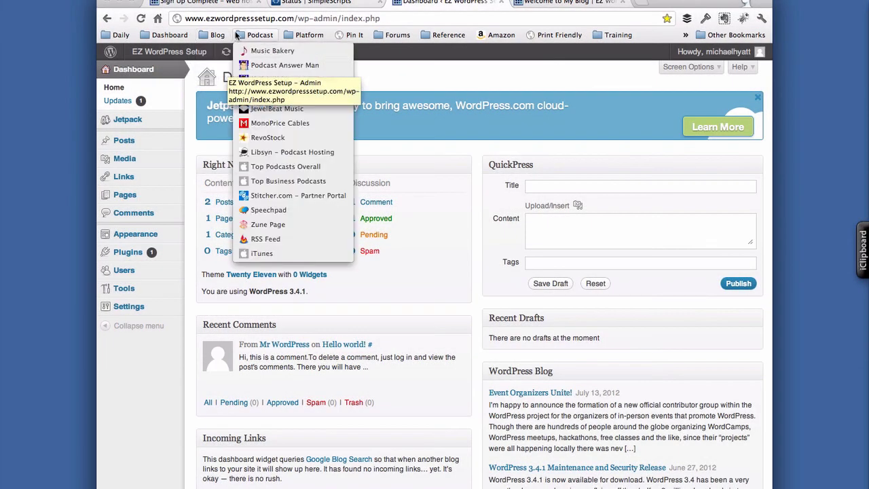
left_click(238, 19)
left_click(237, 19)
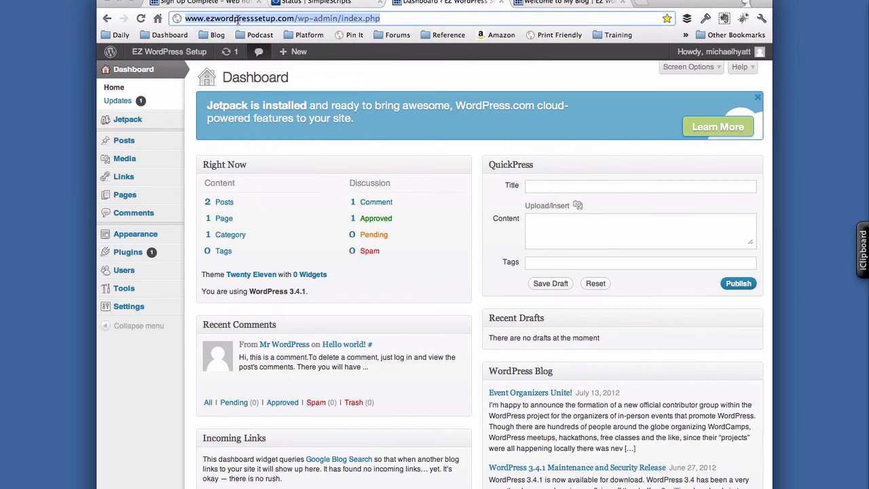